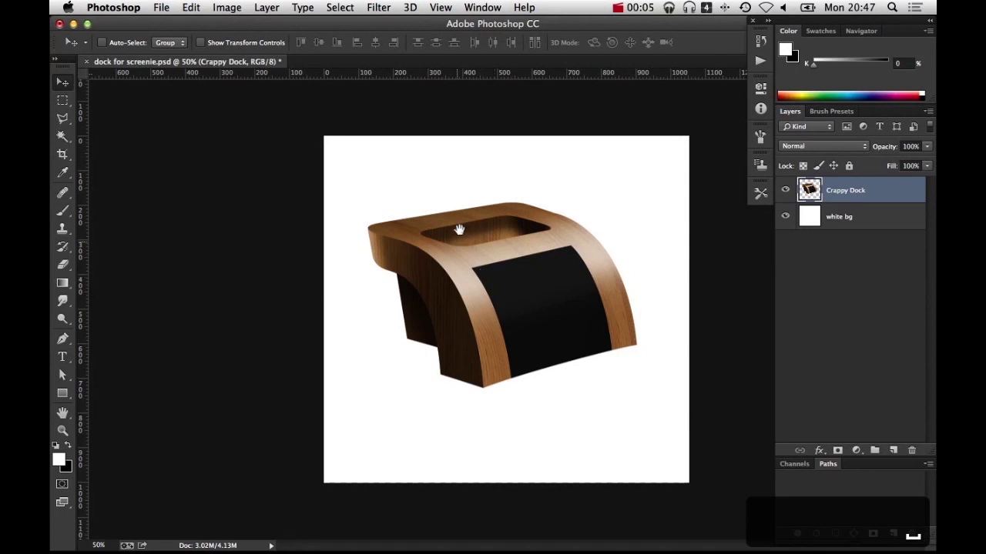
# Step: Hide the rulers, zoom in and out on the dock, and open Crappy Dock's layer effects list
pyautogui.keyDown('super'); pyautogui.click(502, 273); pyautogui.keyUp('super')
pyautogui.press('super+r')
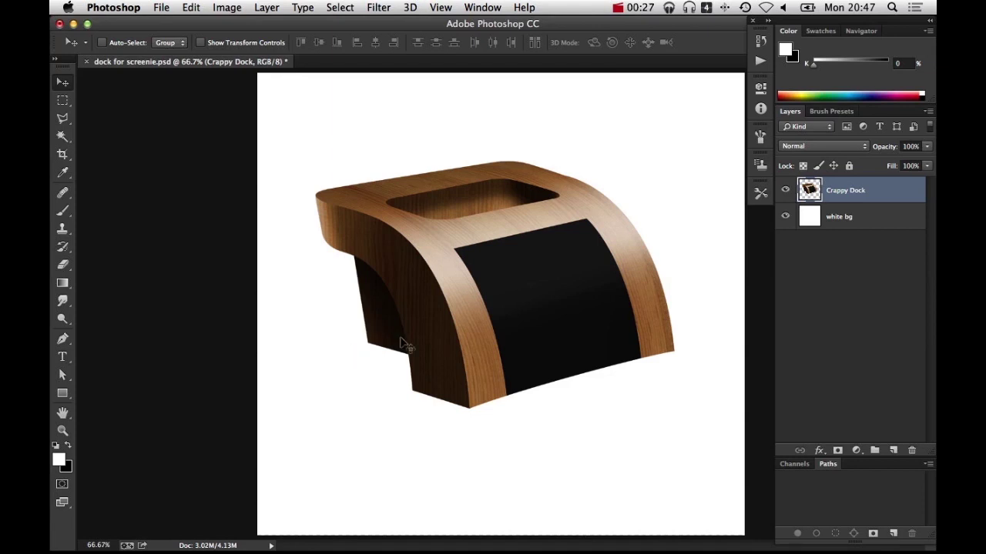
pyautogui.keyDown('super'); pyautogui.click(510, 302); pyautogui.keyUp('super')
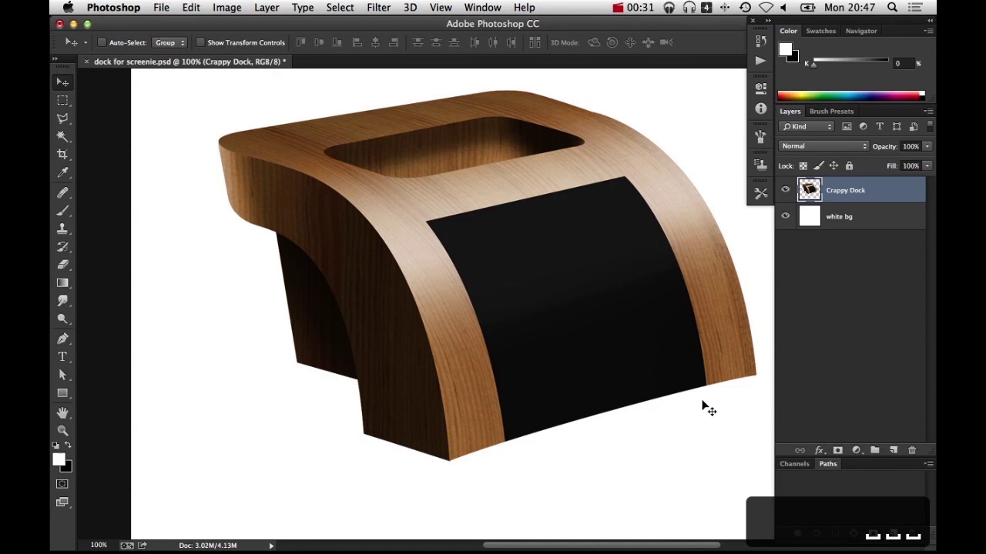
pyautogui.keyDown('alt'); pyautogui.keyDown('super'); pyautogui.click(671, 428); pyautogui.keyUp('super'); pyautogui.keyUp('alt')
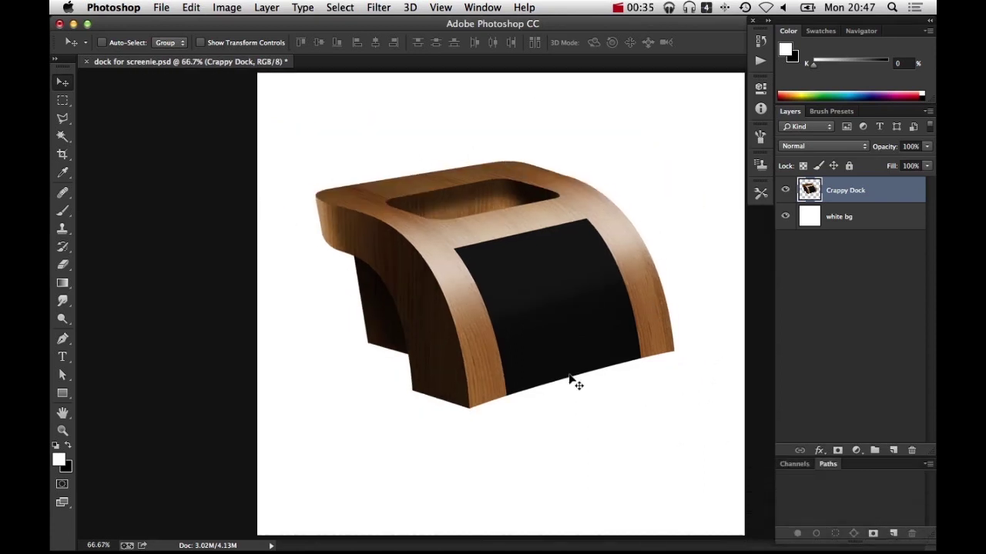
pyautogui.click(818, 450)
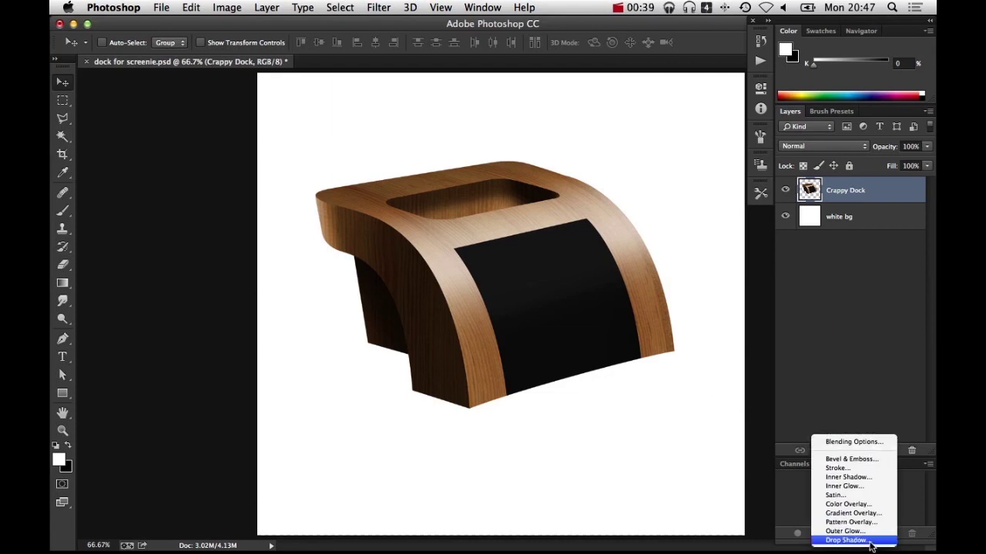
pyautogui.click(871, 541)
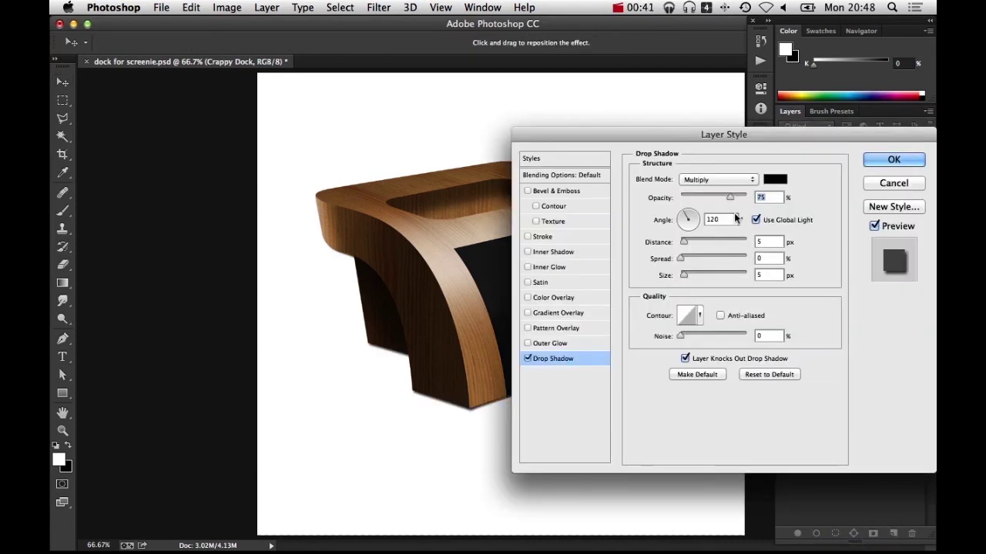
pyautogui.write('100')
pyautogui.moveTo(684, 275); pyautogui.dragTo(698, 278)
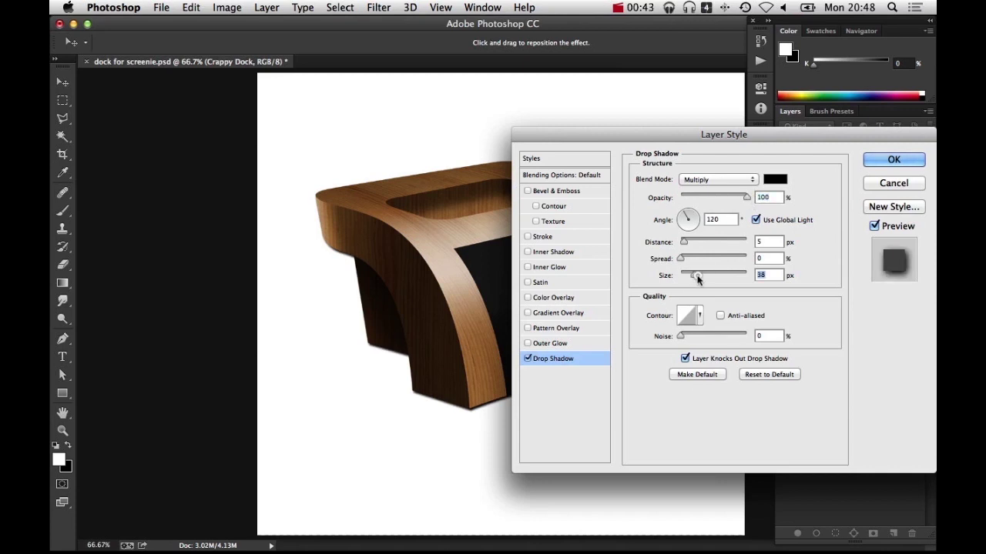
pyautogui.click(892, 160)
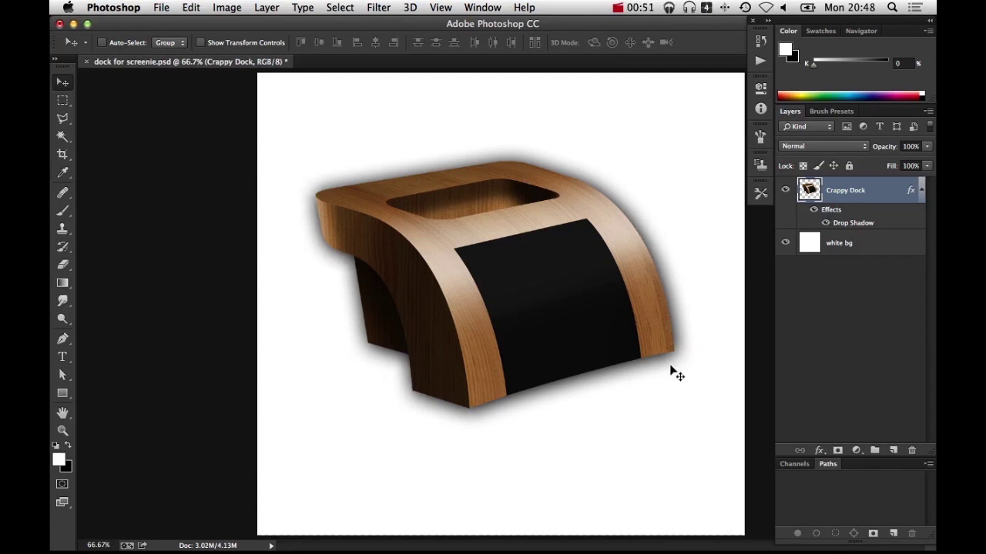
pyautogui.moveTo(845, 216); pyautogui.dragTo(912, 452)
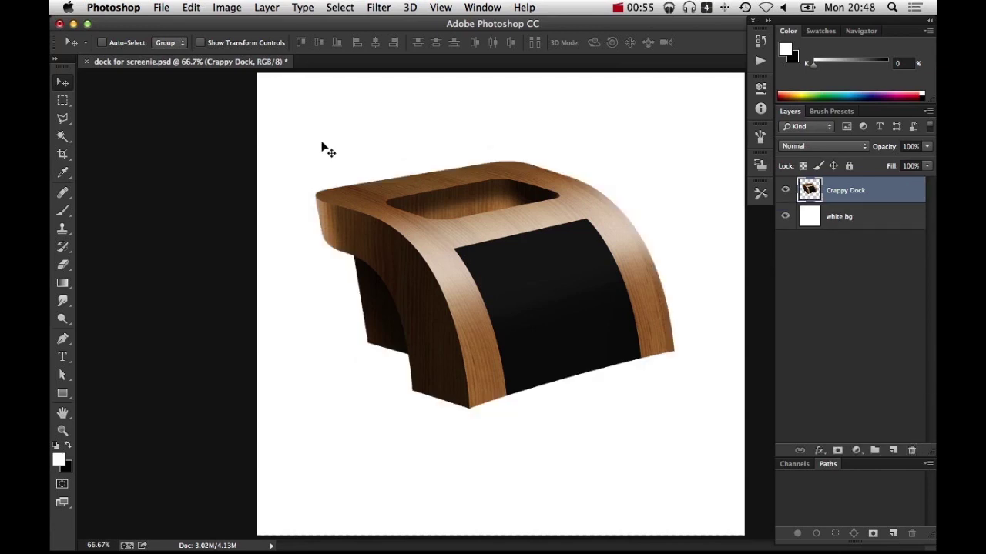
# Step: Choose the Polygonal Lasso tool and toggle the white bg layer off and back on
pyautogui.click(63, 118)
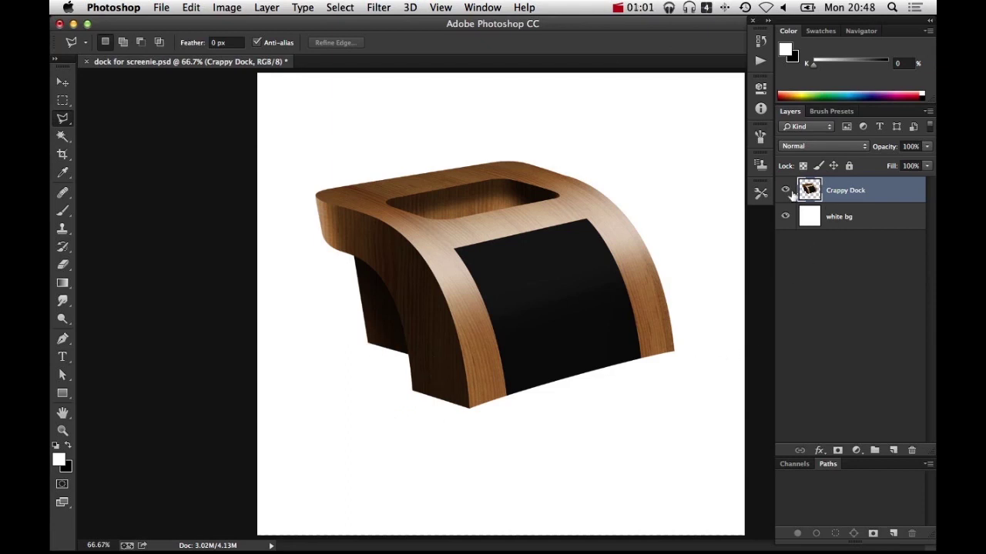
pyautogui.click(785, 218)
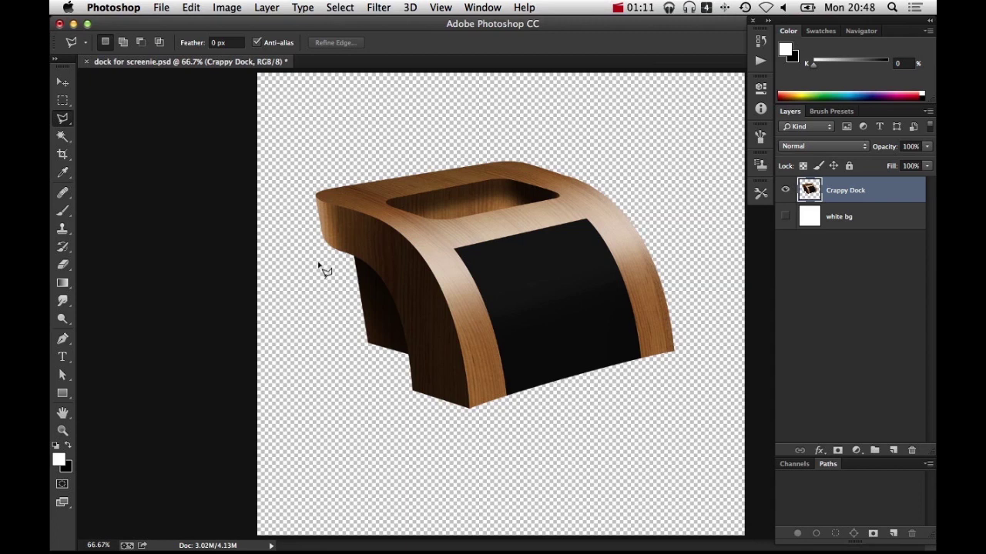
pyautogui.click(785, 217)
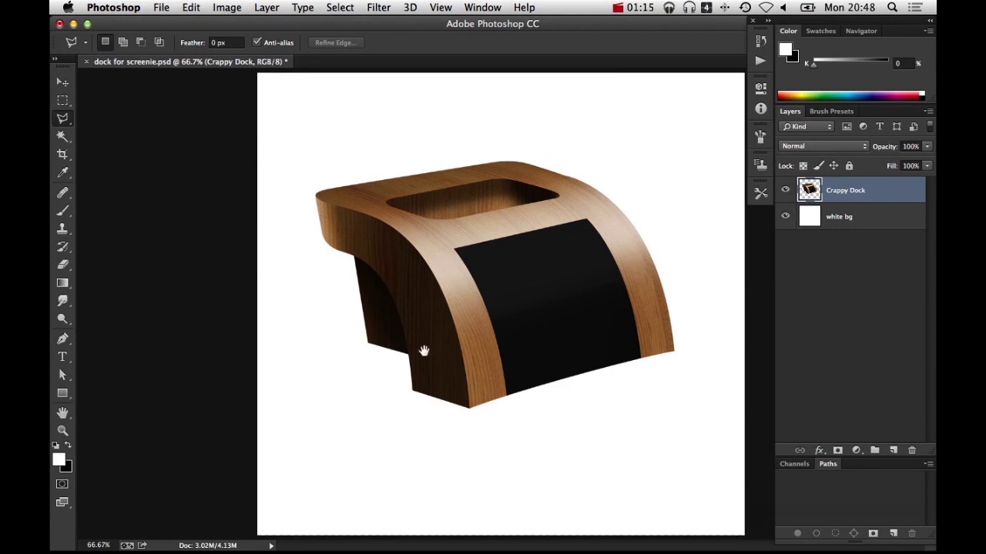
# Step: Zoom the dock to 100% and pick the lasso variant from the tool flyout
pyautogui.keyDown('super'); pyautogui.click(499, 333); pyautogui.keyUp('super')
pyautogui.hscroll(5, 421, 339)
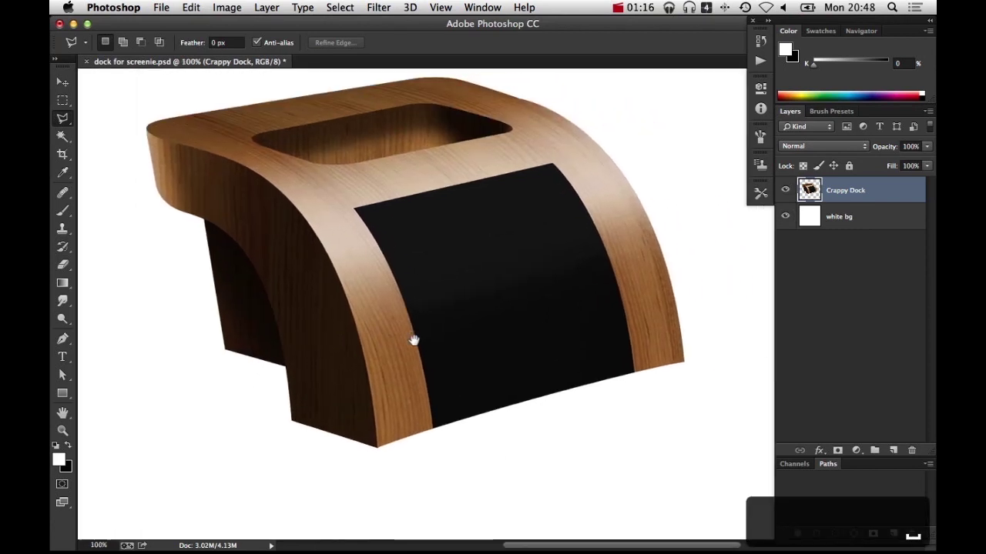
pyautogui.click(61, 119)
pyautogui.click(131, 141)
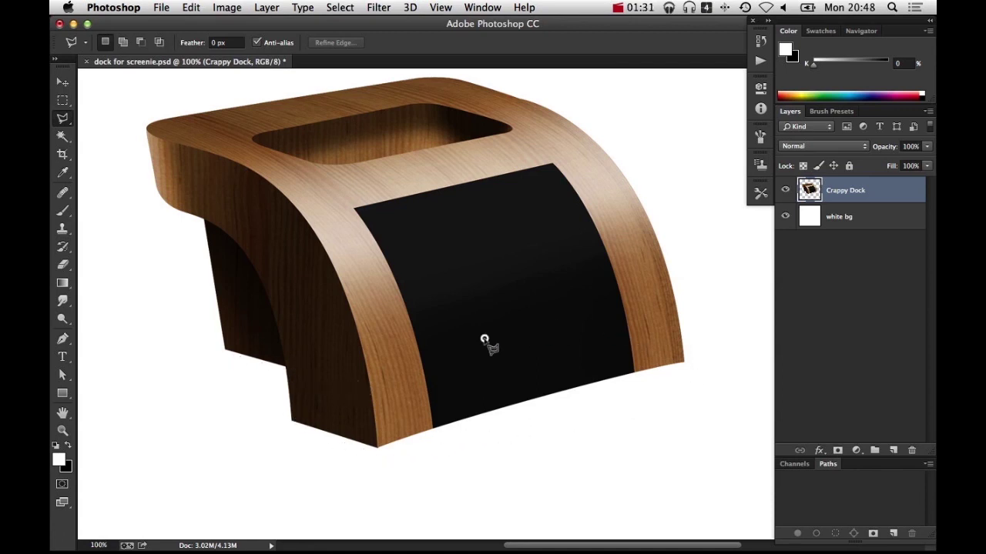
# Step: Cancel a false start, then click corners around the dock's base and ground strip, closing at the start
pyautogui.click(484, 339)
pyautogui.press('Escape')
pyautogui.click(224, 352)
pyautogui.click(285, 366)
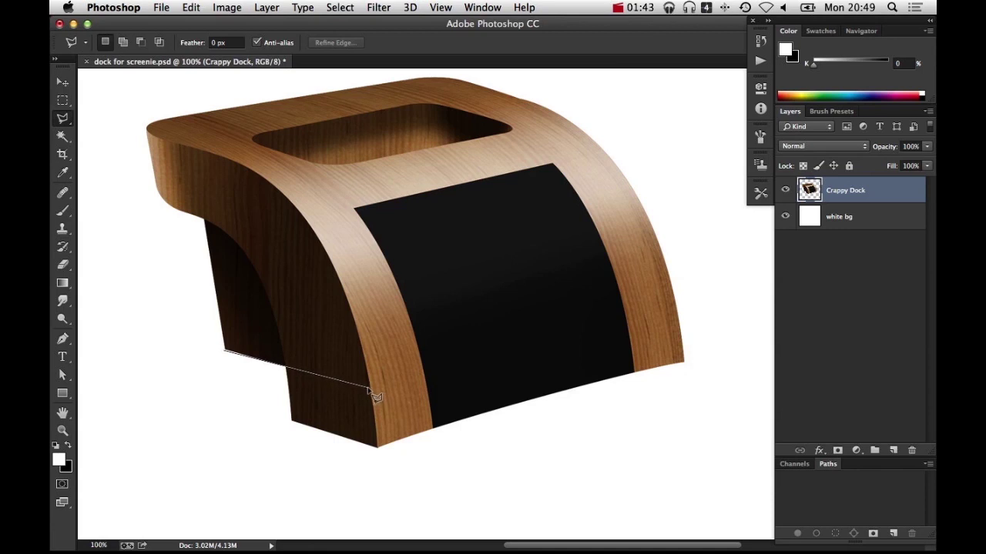
pyautogui.click(365, 387)
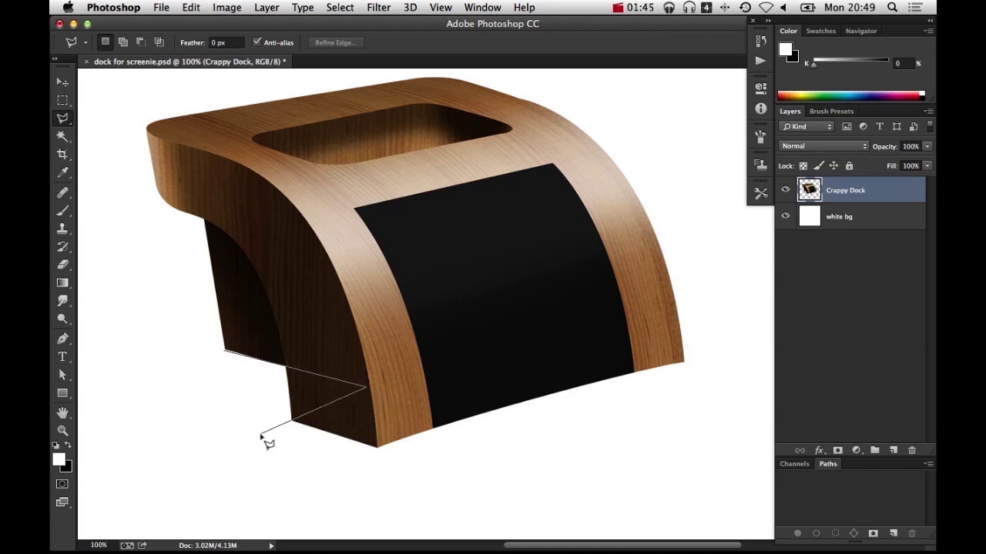
pyautogui.click(260, 434)
pyautogui.click(372, 467)
pyautogui.click(773, 358)
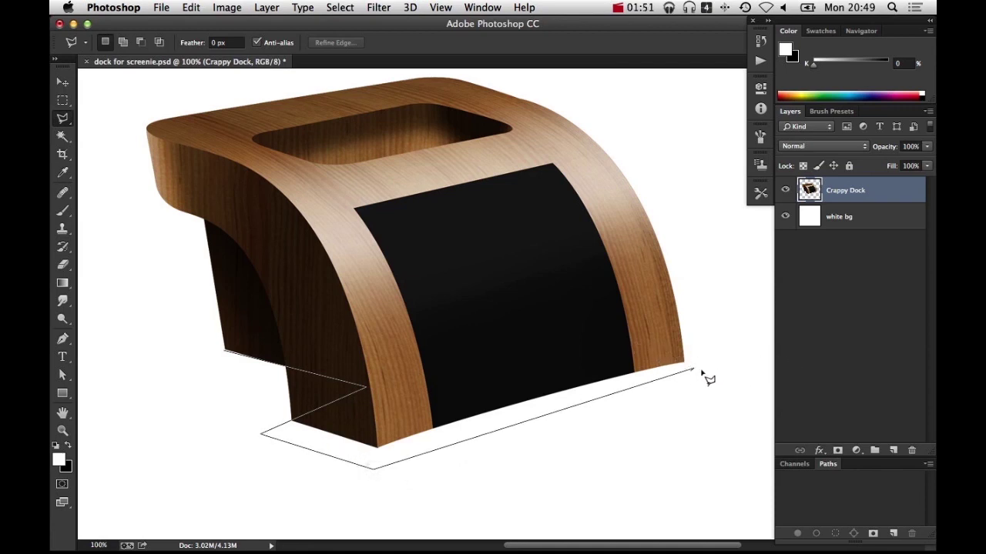
pyautogui.click(693, 367)
pyautogui.click(574, 330)
pyautogui.click(491, 350)
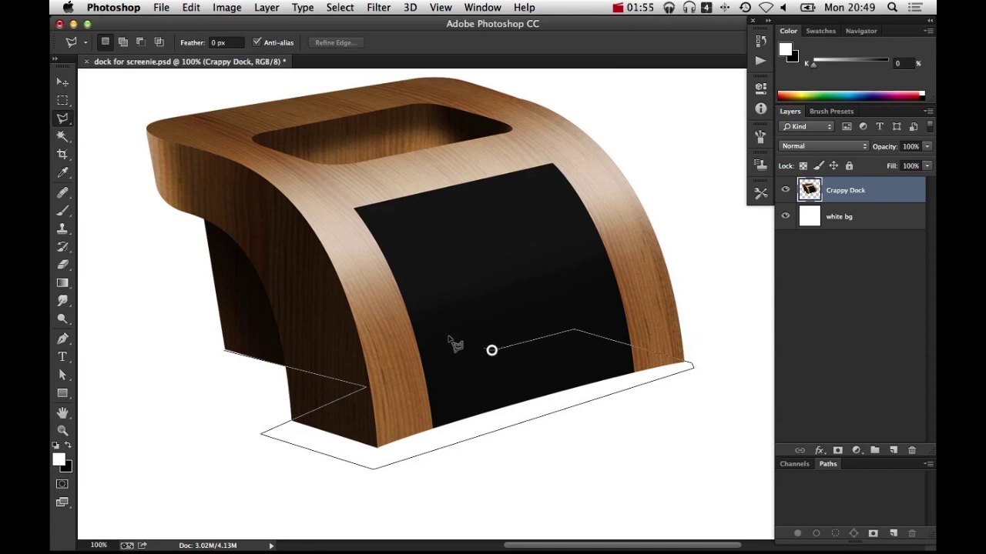
pyautogui.click(359, 315)
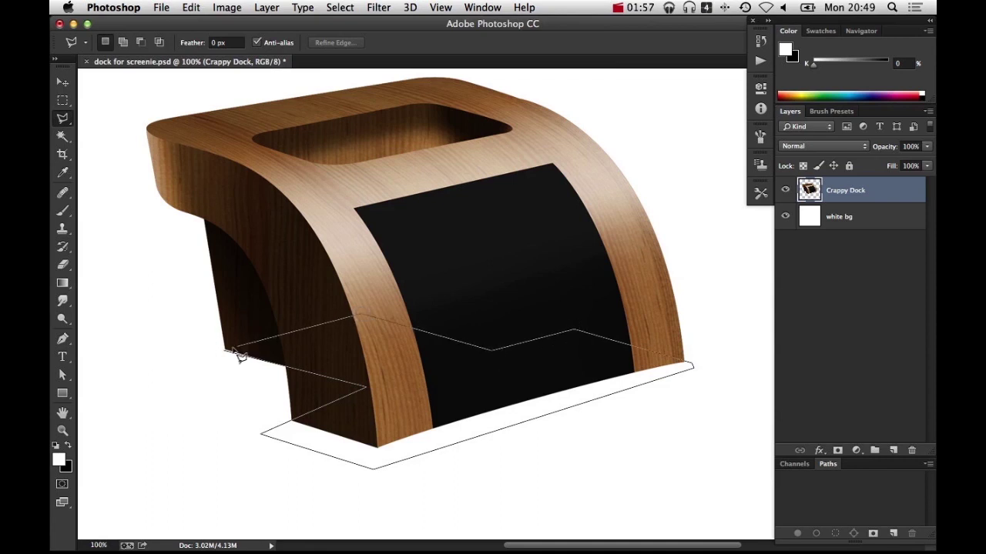
pyautogui.click(226, 351)
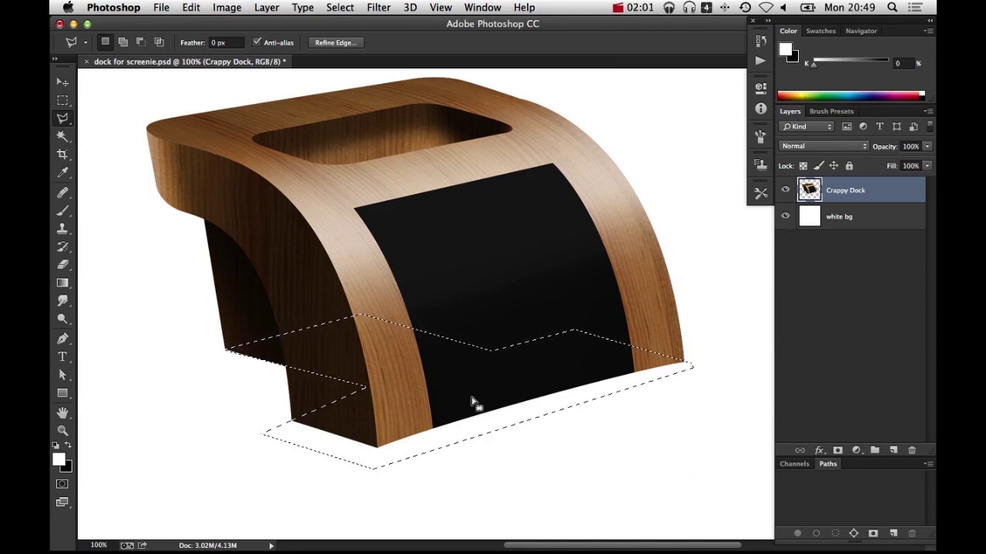
# Step: Copy and paste the selected base into a new layer, reposition it, and hide Crappy Dock
pyautogui.press('super+c')
pyautogui.press('super+v')
pyautogui.press('v')
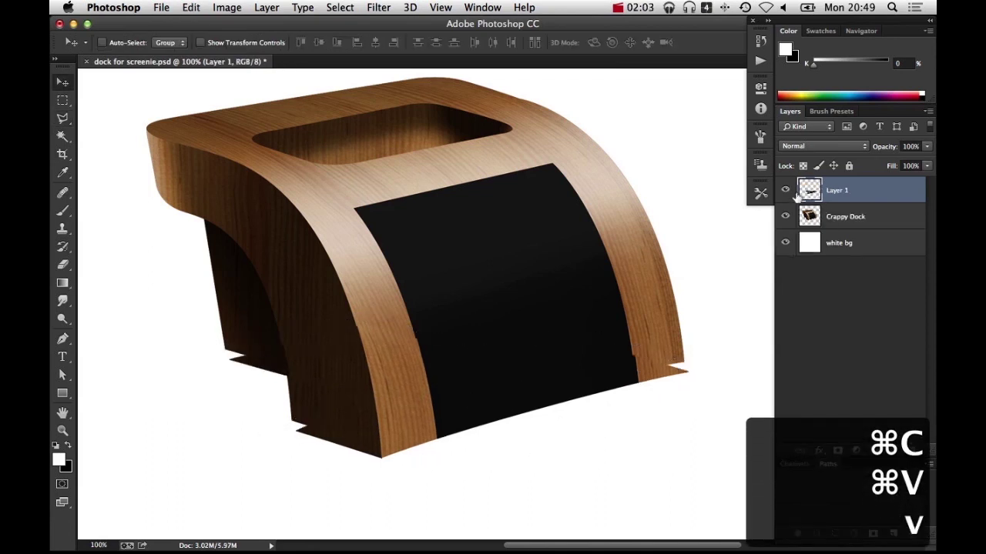
pyautogui.moveTo(336, 439); pyautogui.dragTo(278, 465)
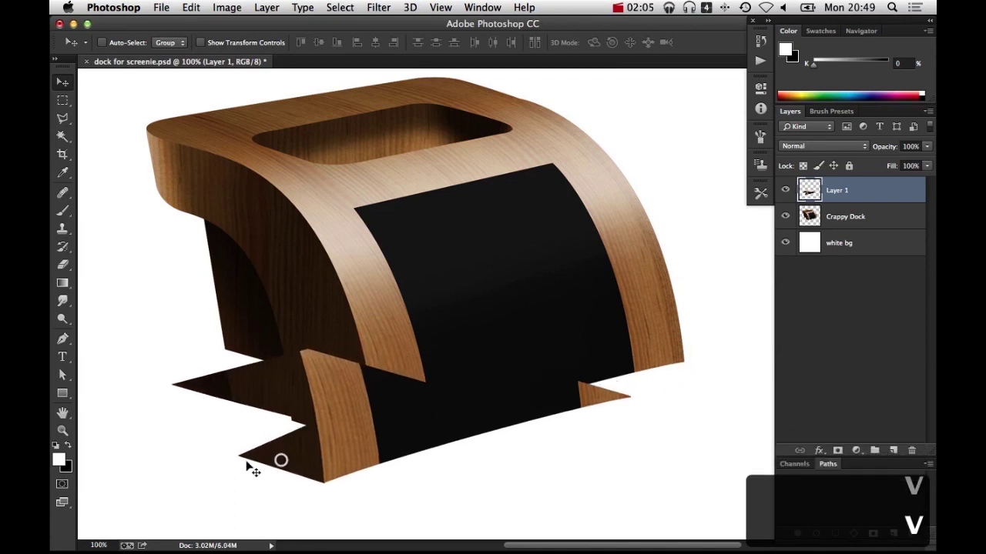
pyautogui.click(785, 217)
pyautogui.moveTo(422, 408); pyautogui.dragTo(443, 374)
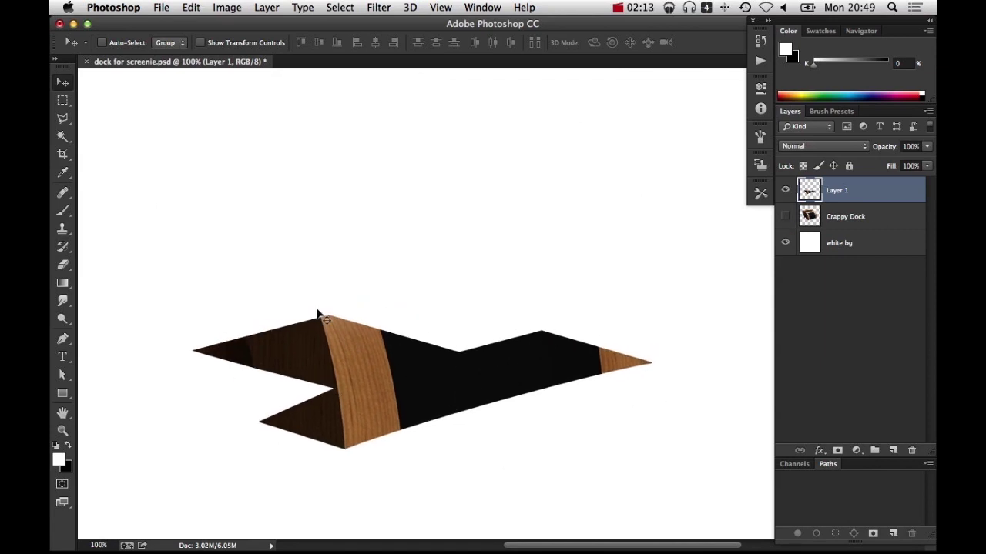
# Step: Rename Layer 1 to 'shadow1' and move it beneath the Crappy Dock layer
pyautogui.doubleClick(842, 191)
pyautogui.write('shadow1')
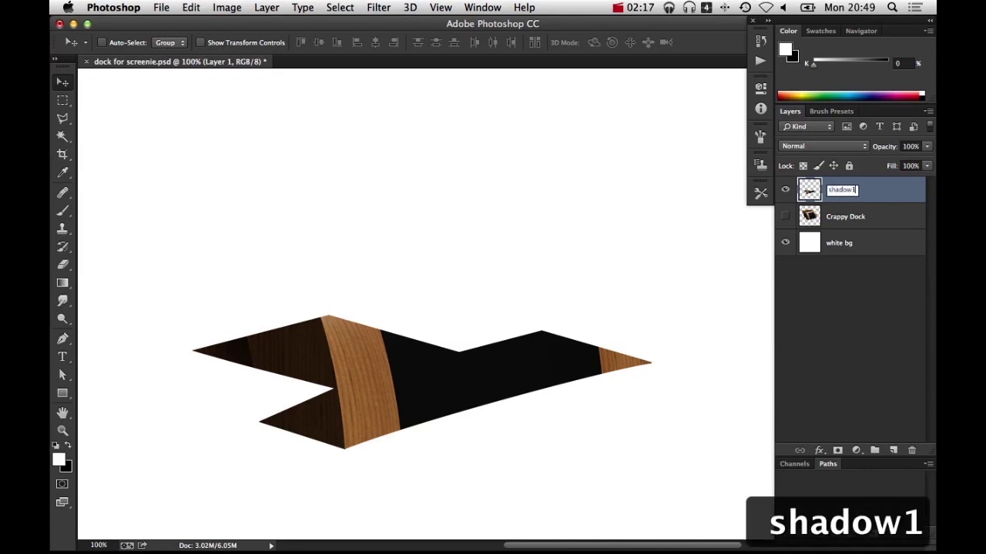
pyautogui.press('Return')
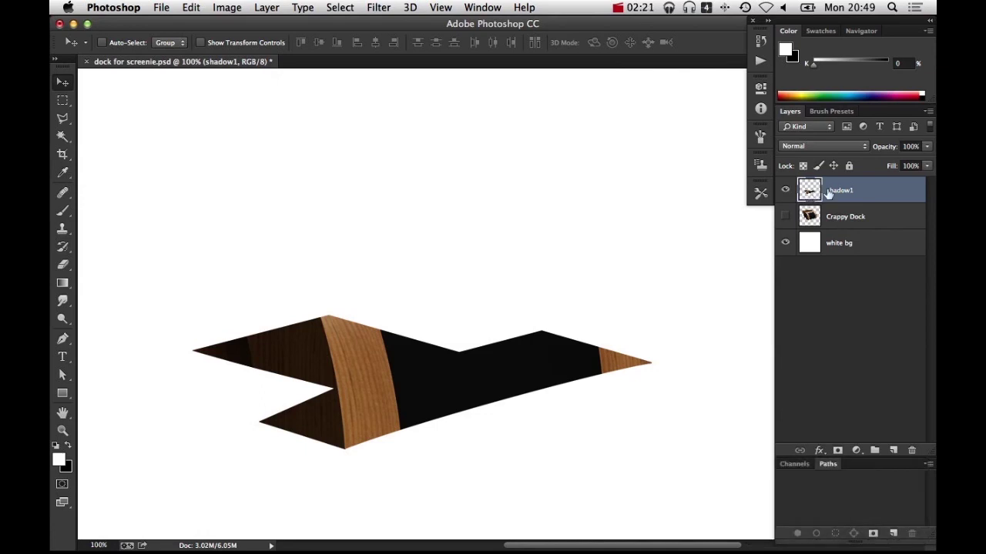
pyautogui.moveTo(830, 193); pyautogui.dragTo(871, 227)
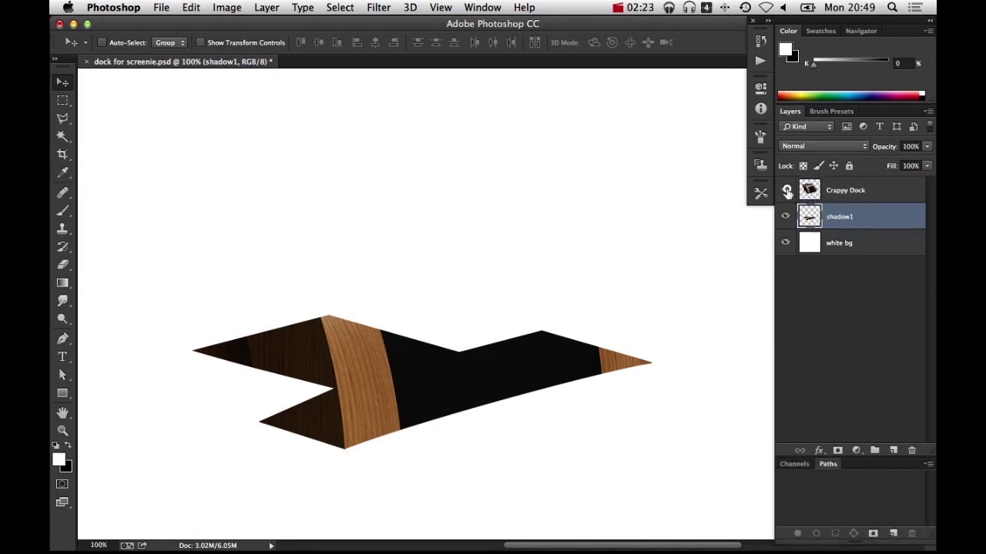
# Step: Lock shadow1's transparent pixels, fill it with black, and show the Crappy Dock layer again
pyautogui.click(787, 191)
pyautogui.click(786, 191)
pyautogui.click(803, 166)
pyautogui.press('x')
pyautogui.press('BackSpace')
pyautogui.press('super+z')
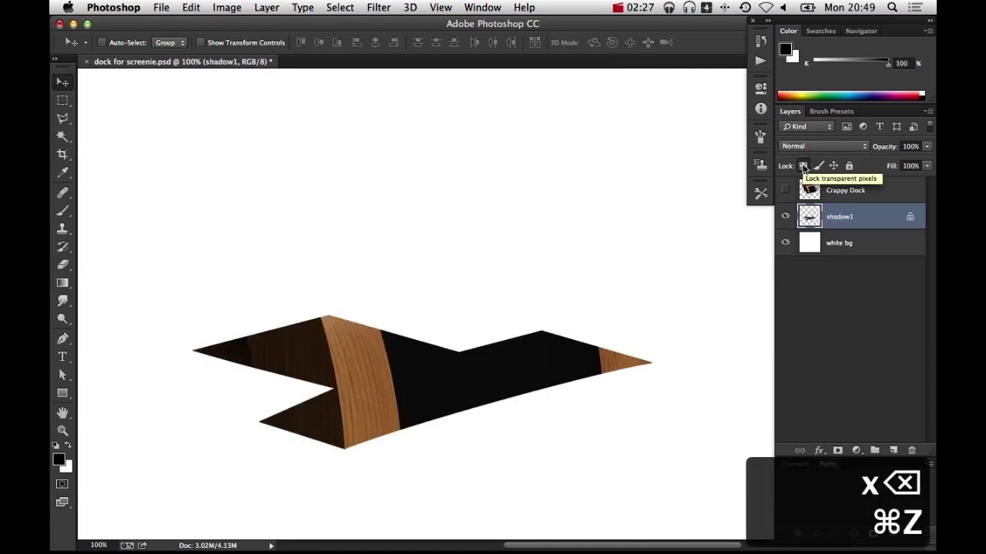
pyautogui.hotkey('alt', 'BackSpace')
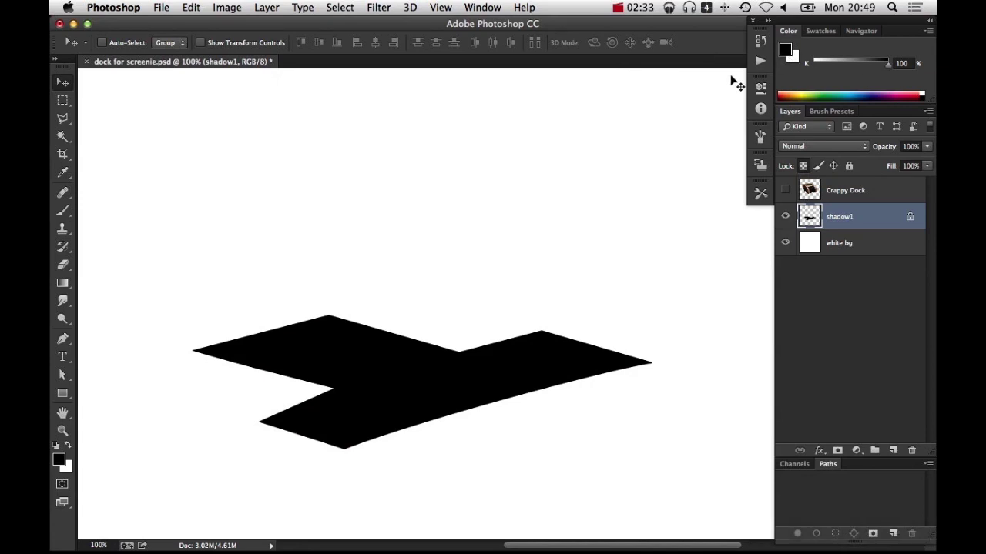
pyautogui.hotkey('alt', 'BackSpace')
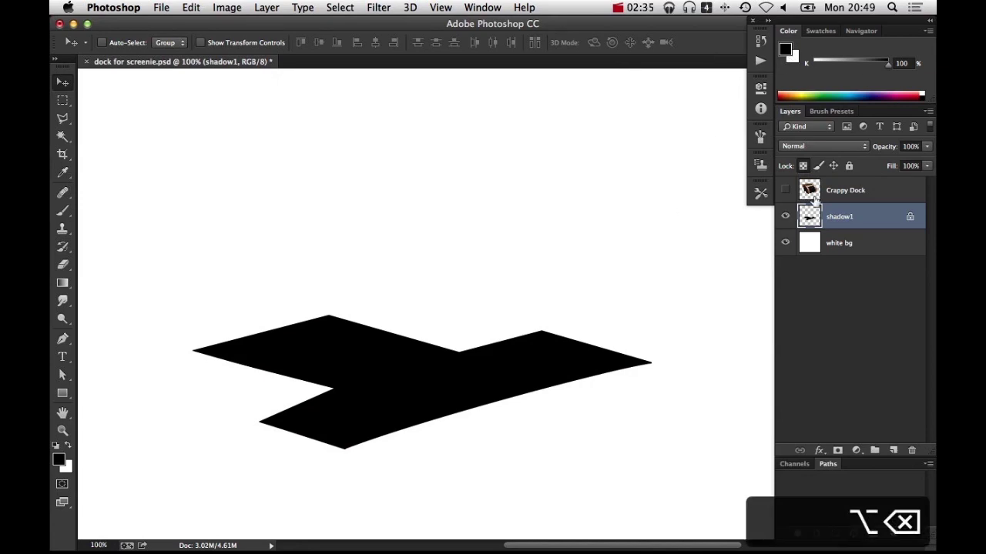
pyautogui.click(785, 190)
# Step: Drag shadow1 sideways with the Move tool and test small up and down nudges
pyautogui.press('v')
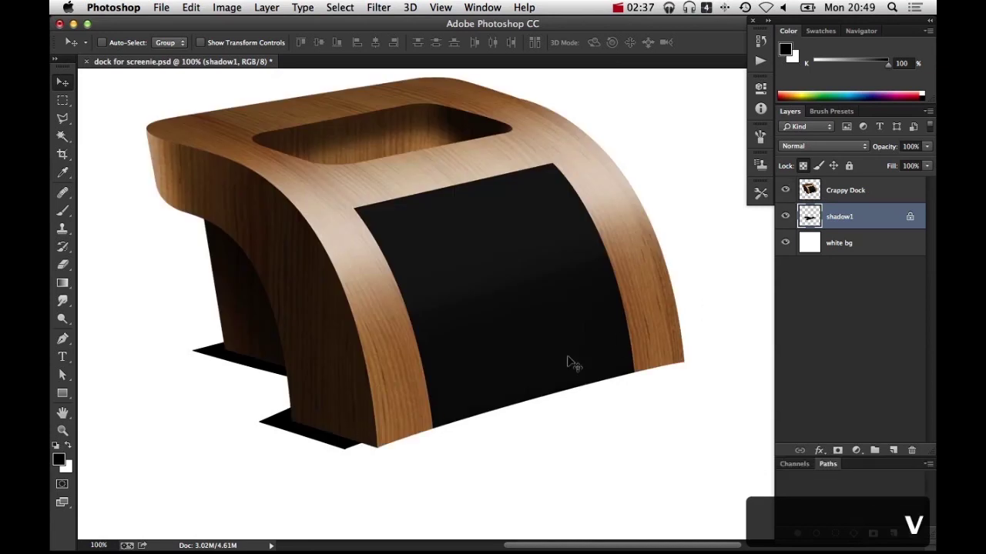
pyautogui.moveTo(406, 408); pyautogui.dragTo(436, 408)
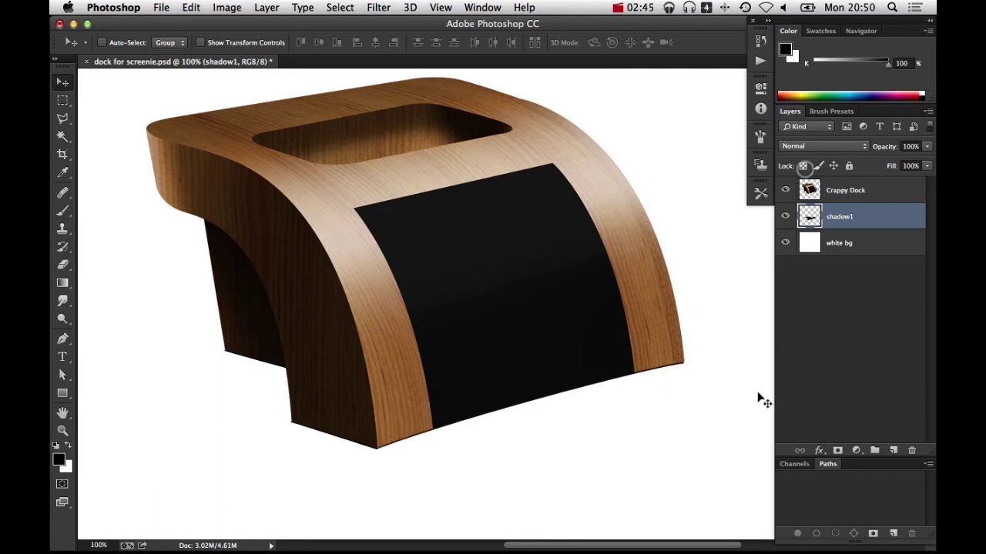
pyautogui.hotkey('shift', 'Down')
pyautogui.hotkey('shift', 'Up')
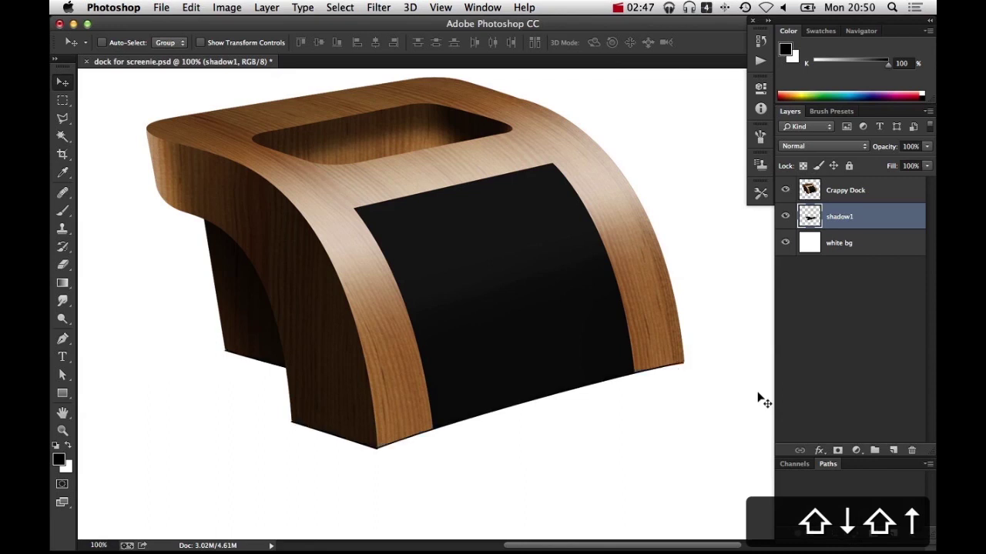
pyautogui.press('Down')
pyautogui.press('Down')
pyautogui.press('Down')
pyautogui.press('Up')
pyautogui.press('Up')
pyautogui.press('Up')
pyautogui.press('Up')
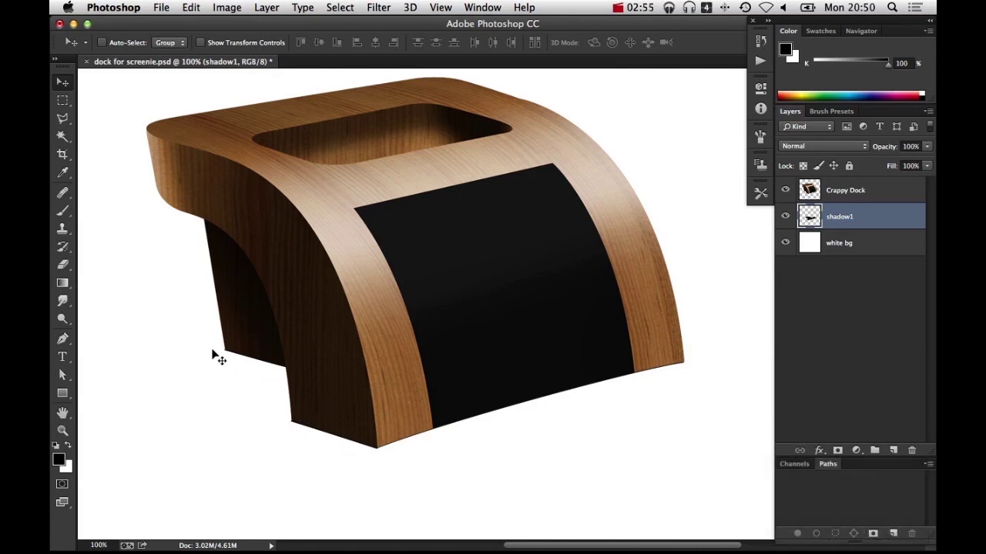
# Step: Nudge shadow1 down with Shift+Down, then back up four single steps to leave a thin edge
pyautogui.hotkey('shift', 'Down')
pyautogui.hotkey('shift', 'Down')
pyautogui.hotkey('shift', 'Up')
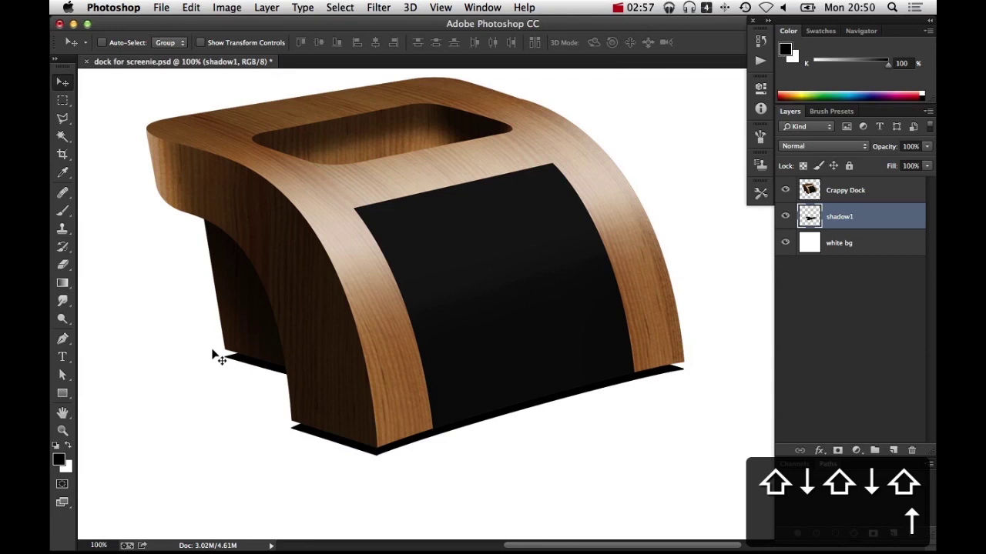
pyautogui.hotkey('shift', 'Down')
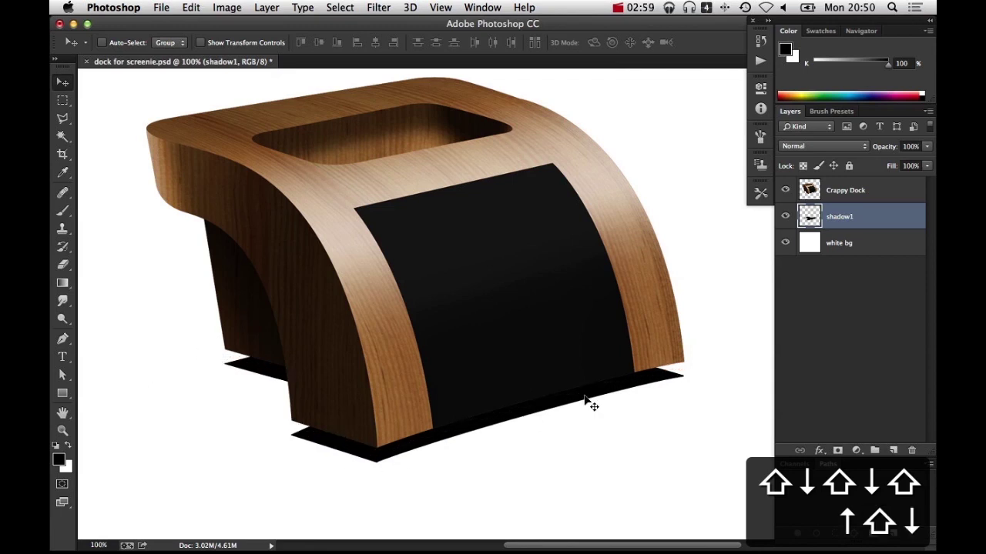
pyautogui.press('Up')
pyautogui.press('Up')
pyautogui.press('Up')
pyautogui.press('Up')
pyautogui.press('Up')
pyautogui.press('Up')
pyautogui.press('Up')
pyautogui.press('Up')
pyautogui.press('Up')
pyautogui.press('Up')
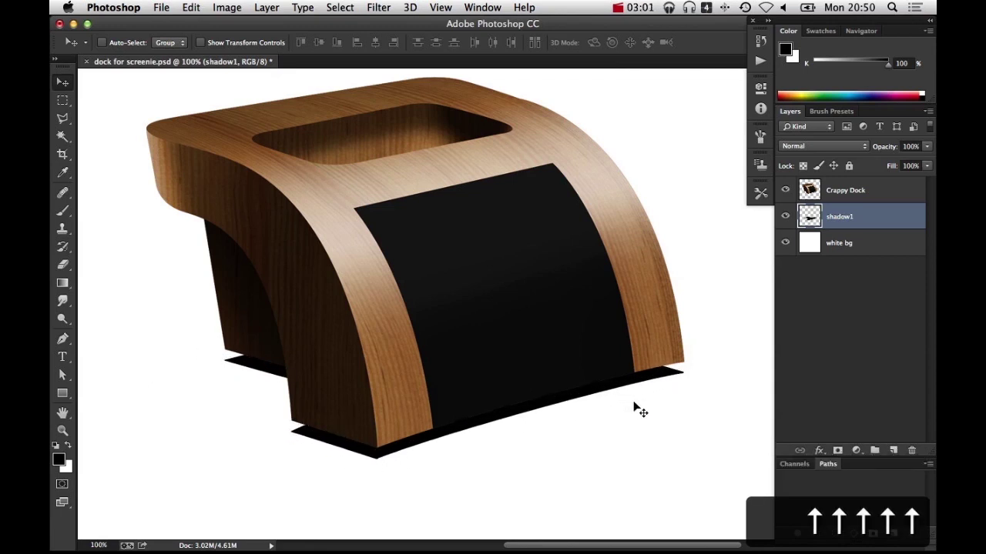
pyautogui.press('Up')
pyautogui.press('Up')
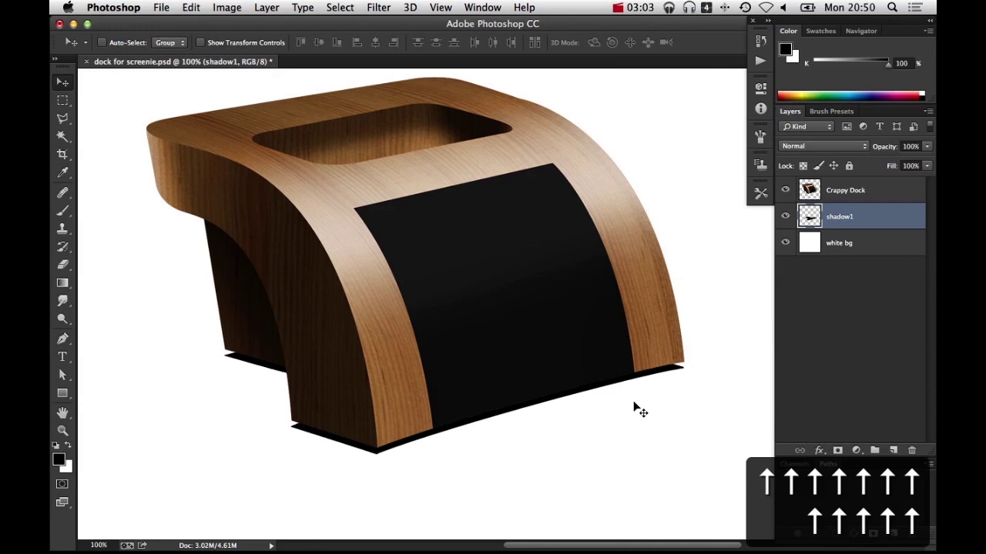
pyautogui.press('Up')
pyautogui.press('Up')
pyautogui.press('Up')
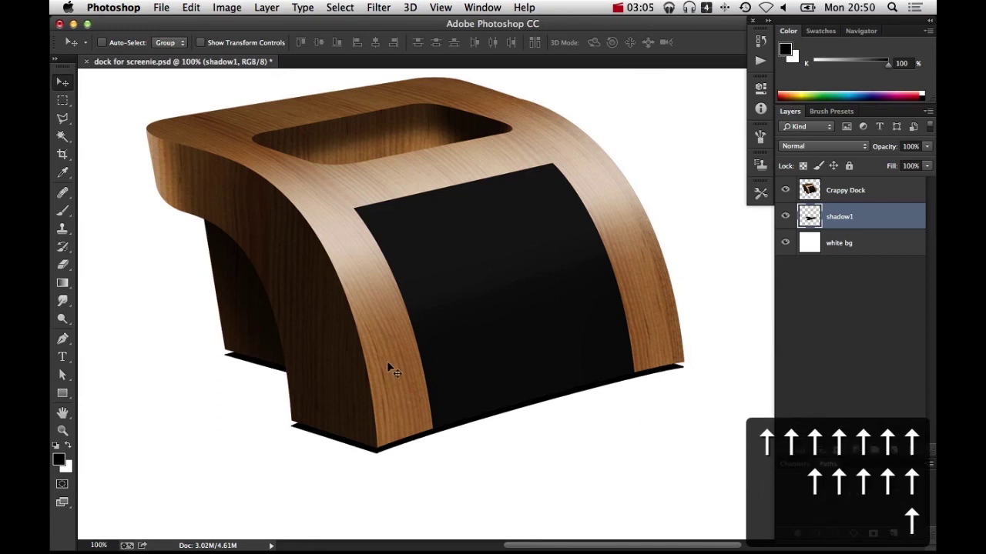
pyautogui.press('Up')
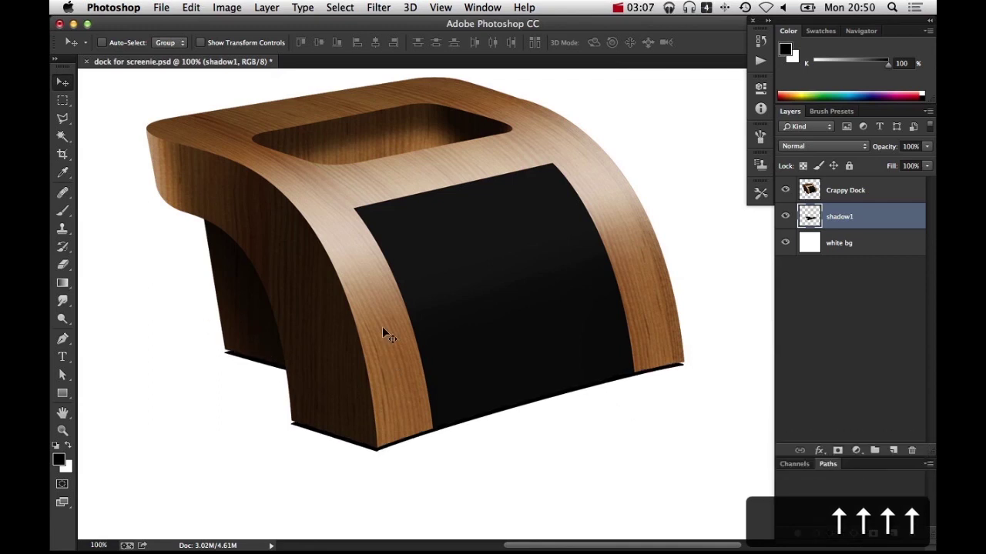
# Step: Nudge shadow1 down one step and preview a Gaussian Blur with radius about 2.2 pixels
pyautogui.press('Down')
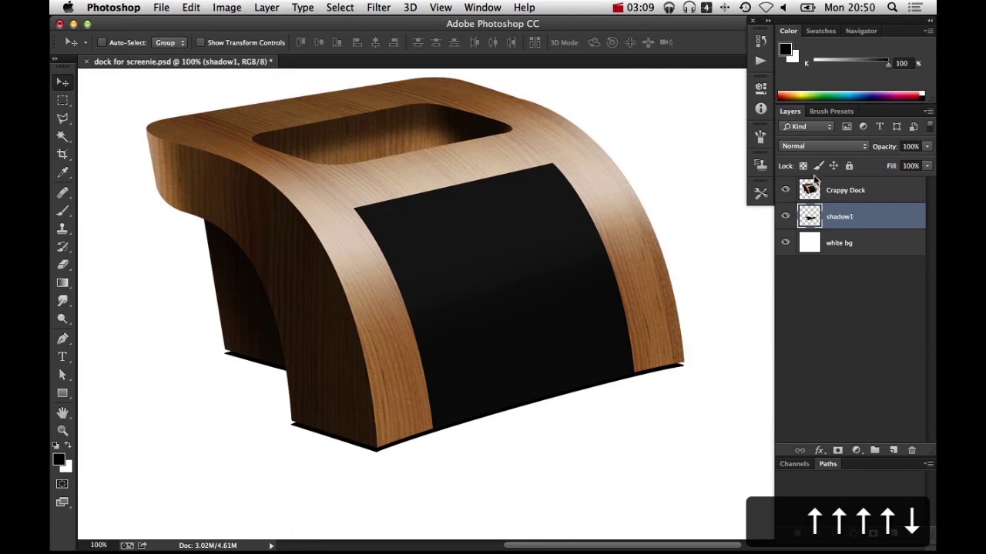
pyautogui.click(373, 7)
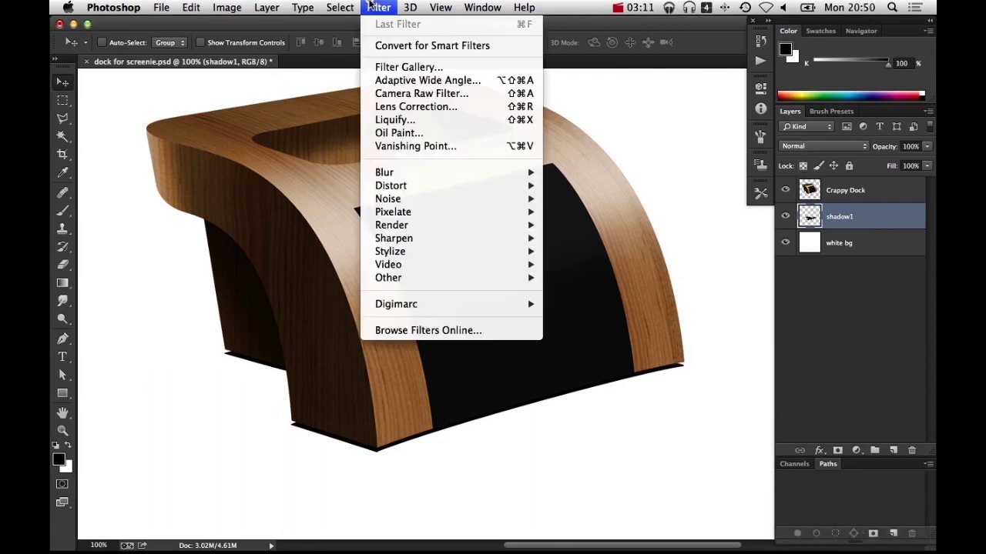
pyautogui.moveTo(449, 171)
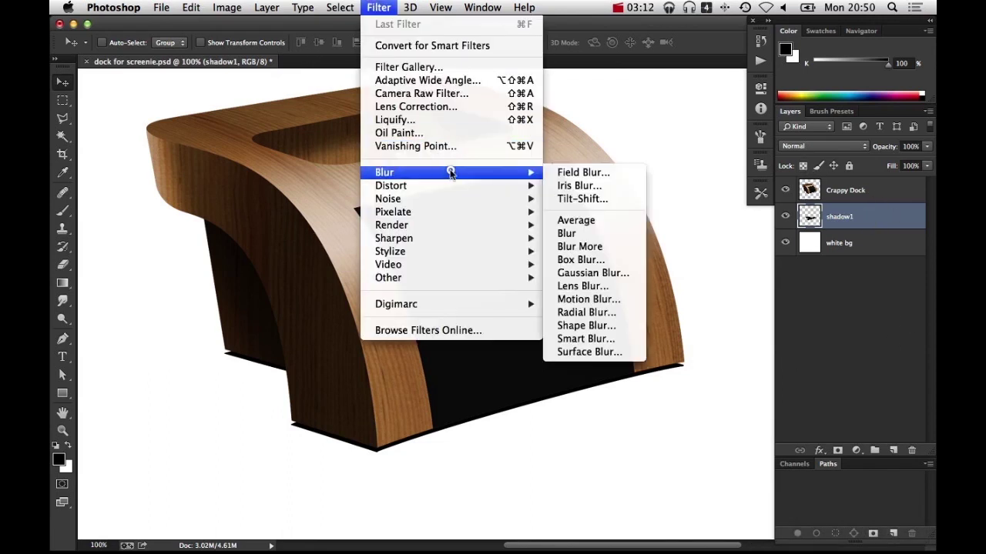
pyautogui.click(624, 277)
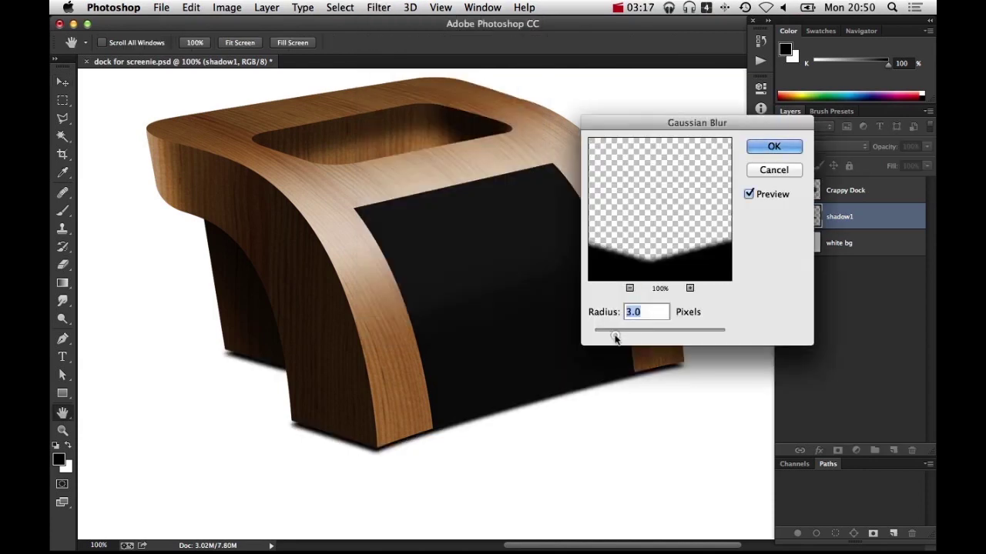
pyautogui.moveTo(612, 334); pyautogui.dragTo(608, 339)
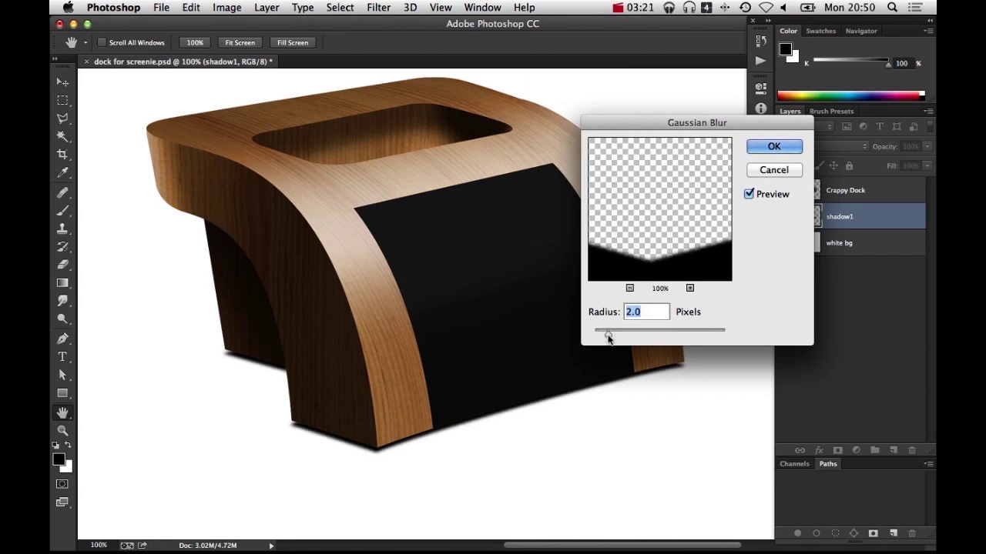
pyautogui.moveTo(676, 237); pyautogui.dragTo(604, 230)
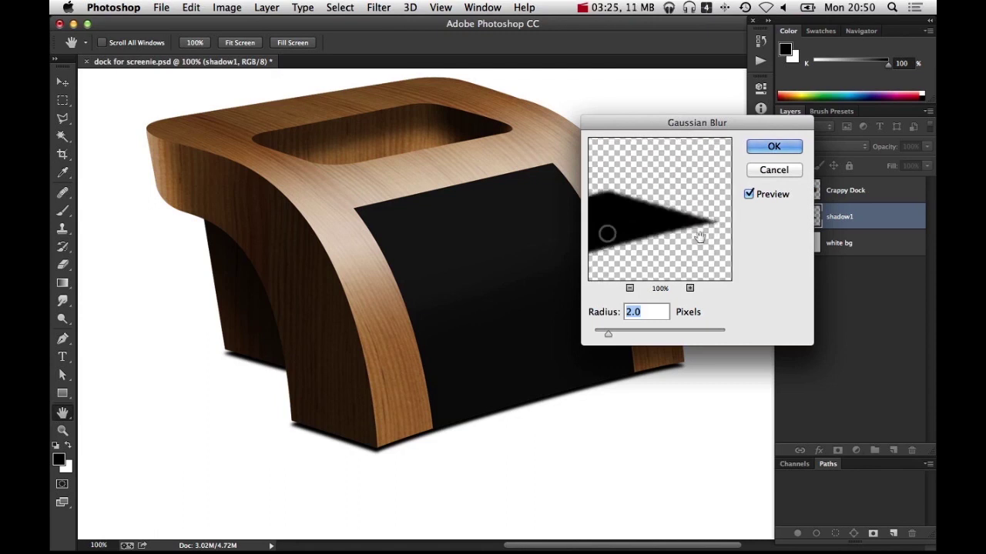
pyautogui.moveTo(621, 337)
pyautogui.mouseDown()
pyautogui.moveTo(655, 336)
pyautogui.moveTo(596, 335)
pyautogui.moveTo(606, 335)
pyautogui.mouseUp()
# Step: Apply the 2.2-pixel blur, then zoom and toggle Crappy Dock's visibility to inspect the soft shadow
pyautogui.click(774, 146)
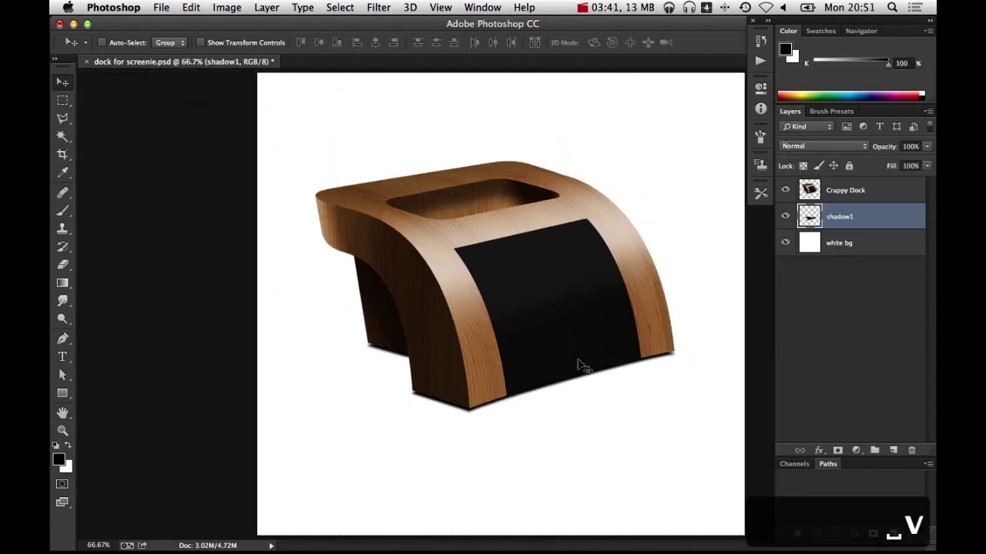
pyautogui.keyDown('super'); pyautogui.click(583, 365); pyautogui.keyUp('super')
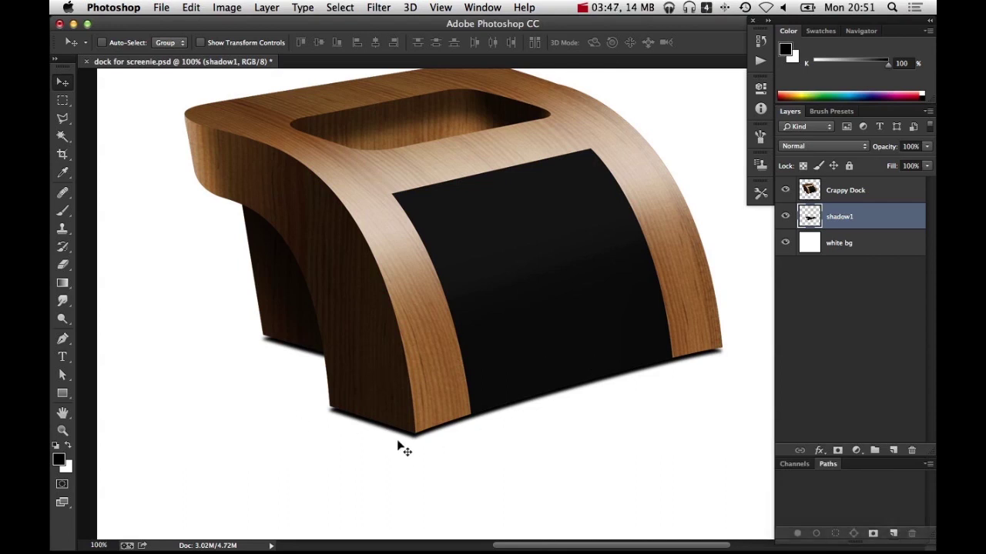
pyautogui.keyDown('alt'); pyautogui.keyDown('super'); pyautogui.click(682, 363); pyautogui.keyUp('super'); pyautogui.keyUp('alt')
pyautogui.click(785, 190)
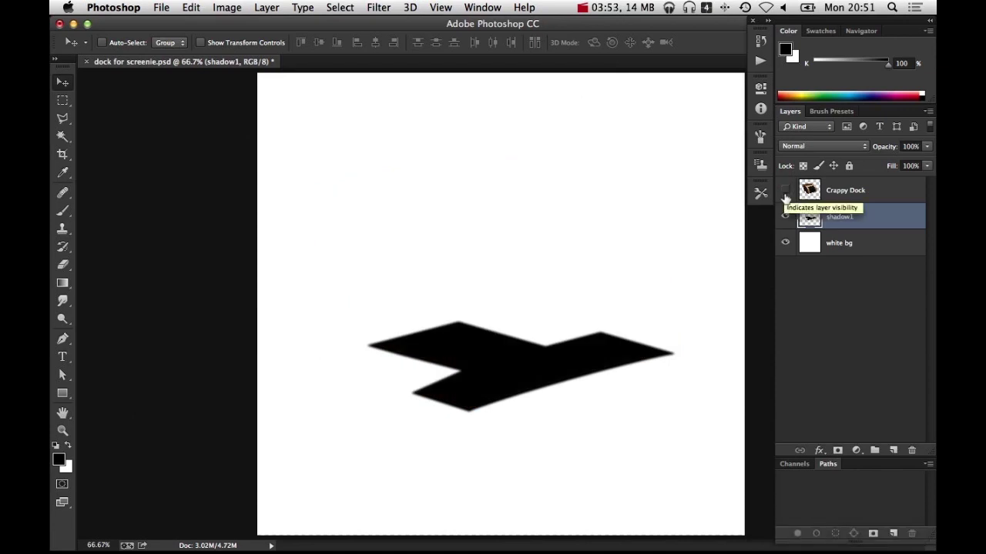
pyautogui.click(785, 192)
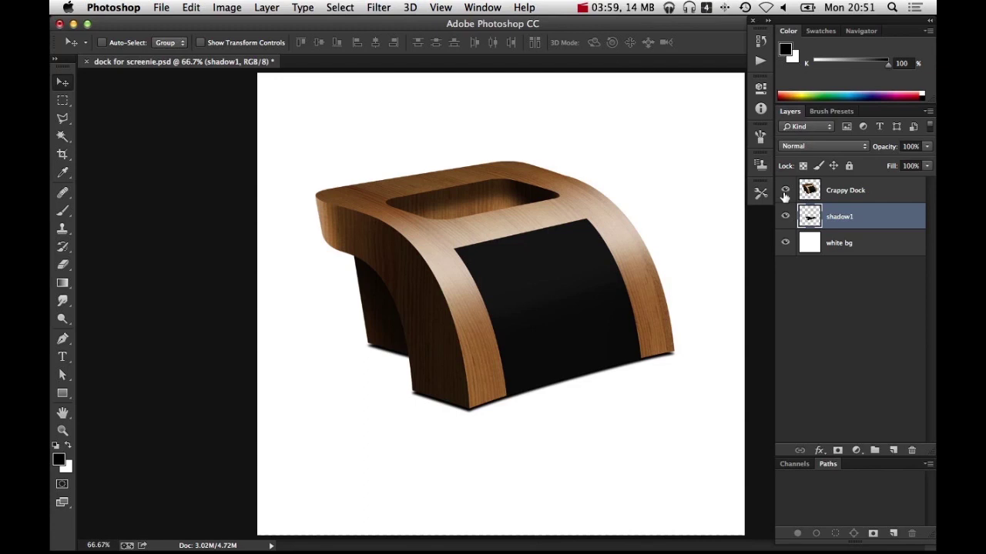
pyautogui.scroll(1, 616, 363)
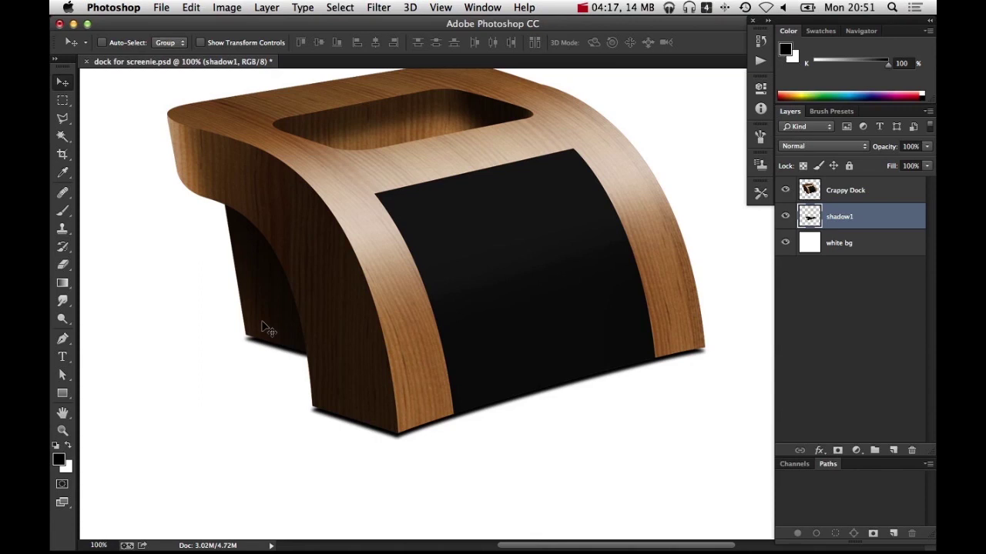
# Step: Duplicate shadow1 and give the copy a Gaussian Blur with a 20.4-pixel radius
pyautogui.moveTo(812, 218); pyautogui.dragTo(893, 451)
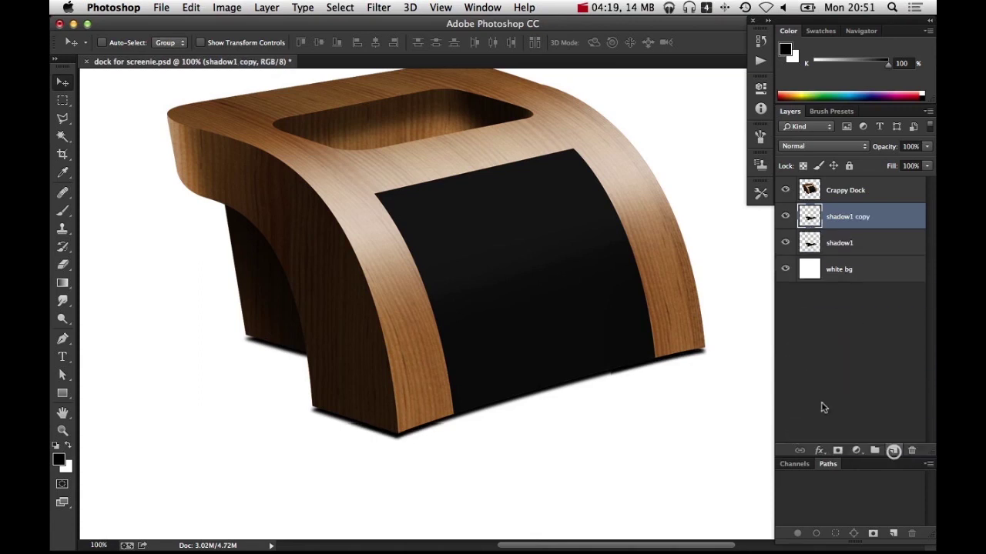
pyautogui.click(303, 7)
pyautogui.moveTo(378, 7)
pyautogui.moveTo(463, 176)
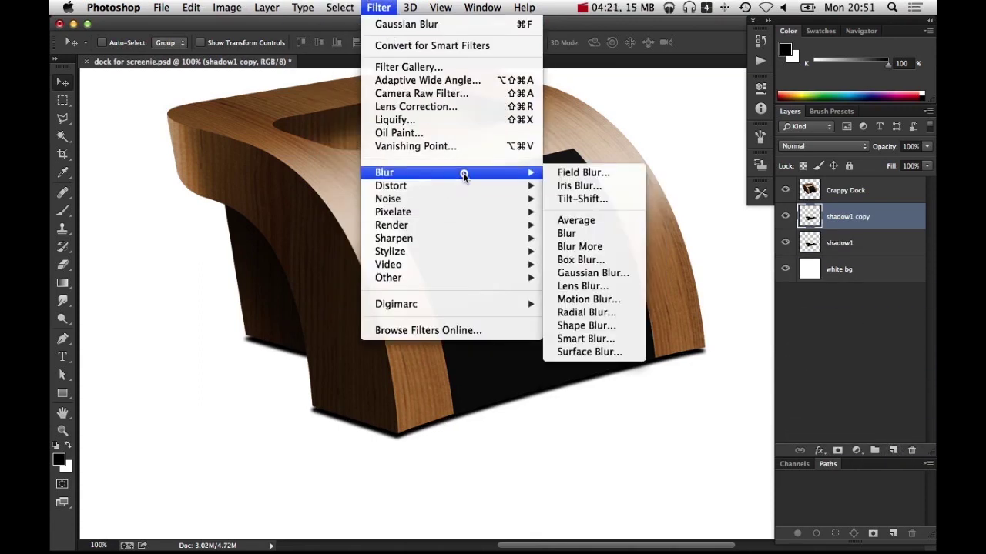
pyautogui.click(611, 272)
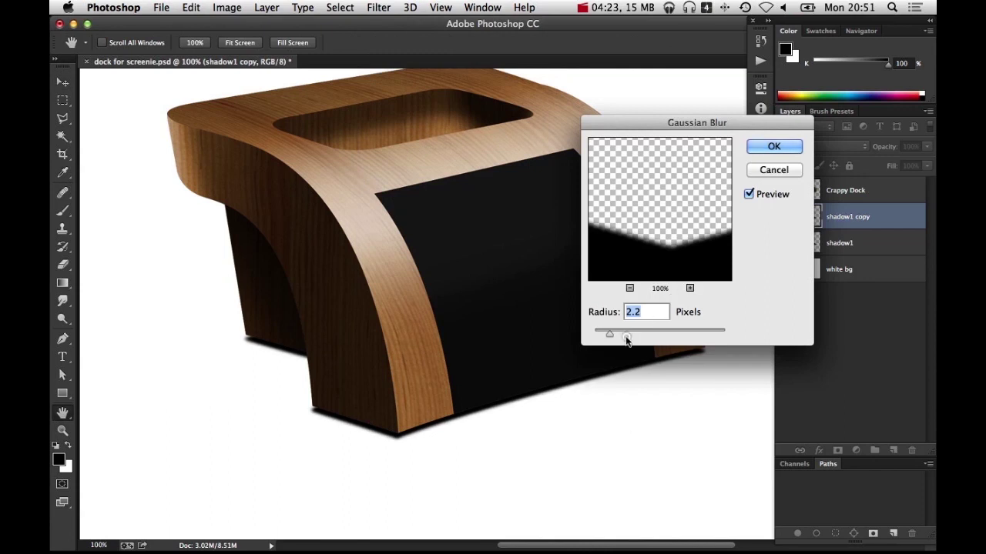
pyautogui.moveTo(627, 339); pyautogui.dragTo(653, 336)
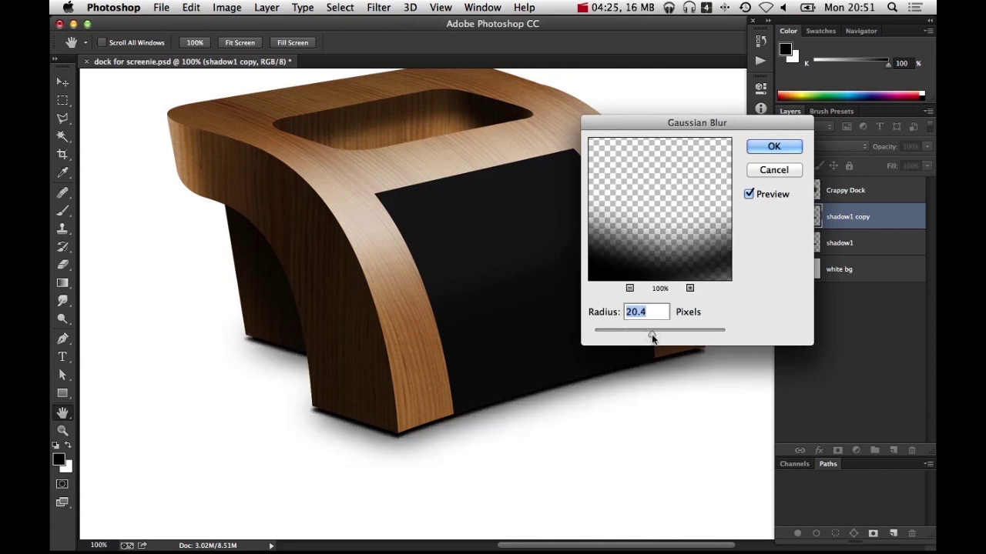
pyautogui.moveTo(673, 124); pyautogui.dragTo(753, 120)
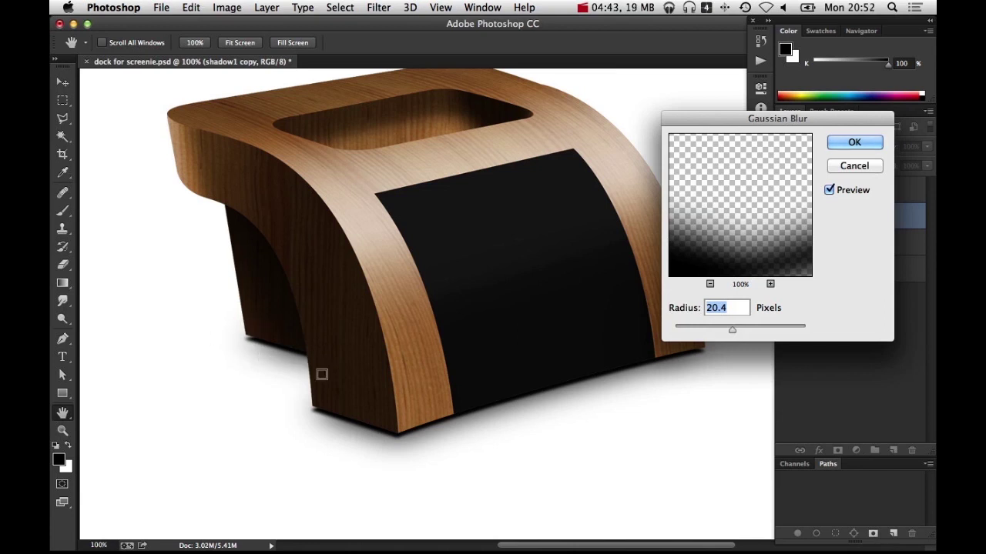
pyautogui.click(855, 166)
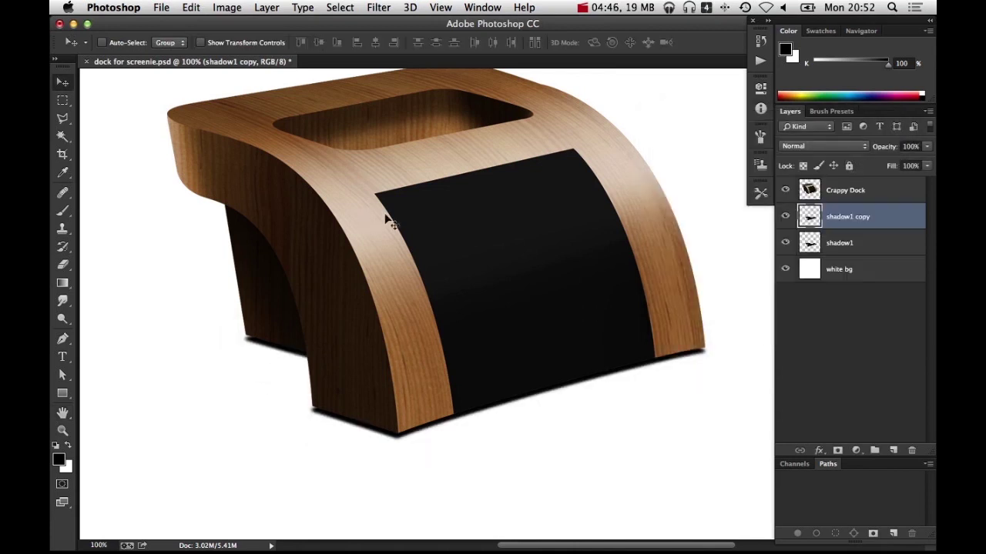
# Step: Rename the copy to 'shadow2', compare it by toggling shadow1, then reselect shadow2
pyautogui.doubleClick(845, 218)
pyautogui.click(855, 216)
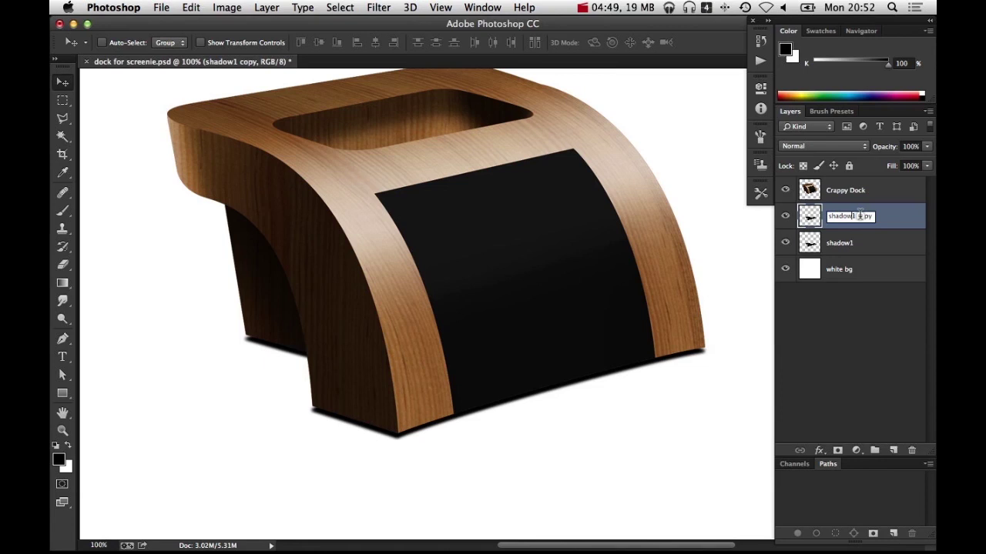
pyautogui.moveTo(902, 214); pyautogui.dragTo(850, 216)
pyautogui.write('2')
pyautogui.press('Return')
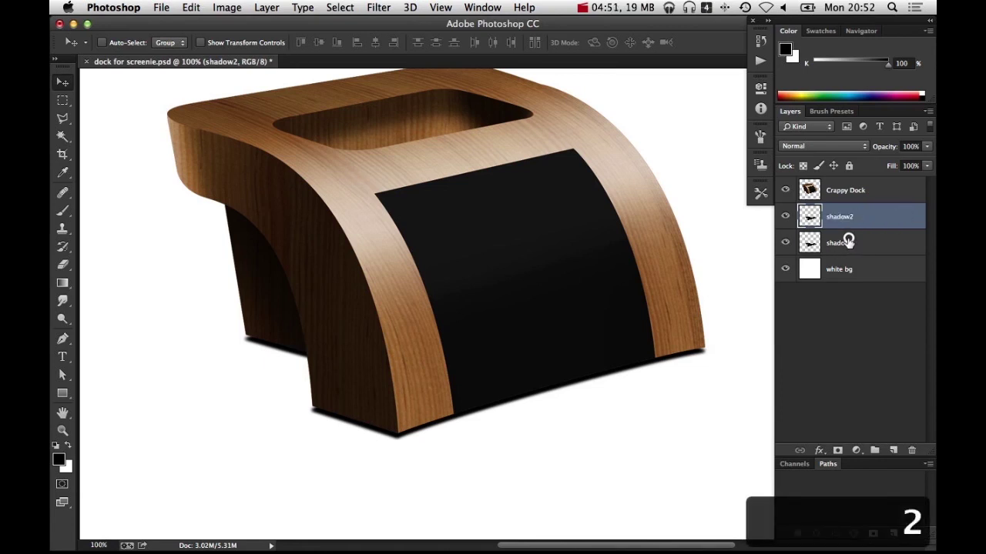
pyautogui.click(842, 243)
pyautogui.click(786, 243)
pyautogui.click(786, 243)
pyautogui.click(838, 219)
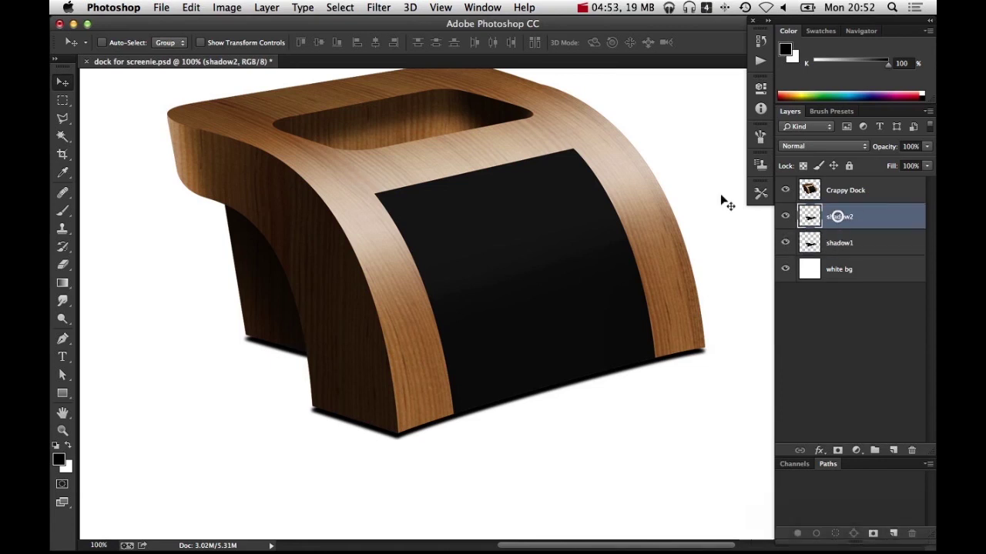
# Step: Apply a Motion Blur to shadow2 with Angle 0° and Distance 90 pixels
pyautogui.click(340, 7)
pyautogui.moveTo(378, 7)
pyautogui.moveTo(446, 171)
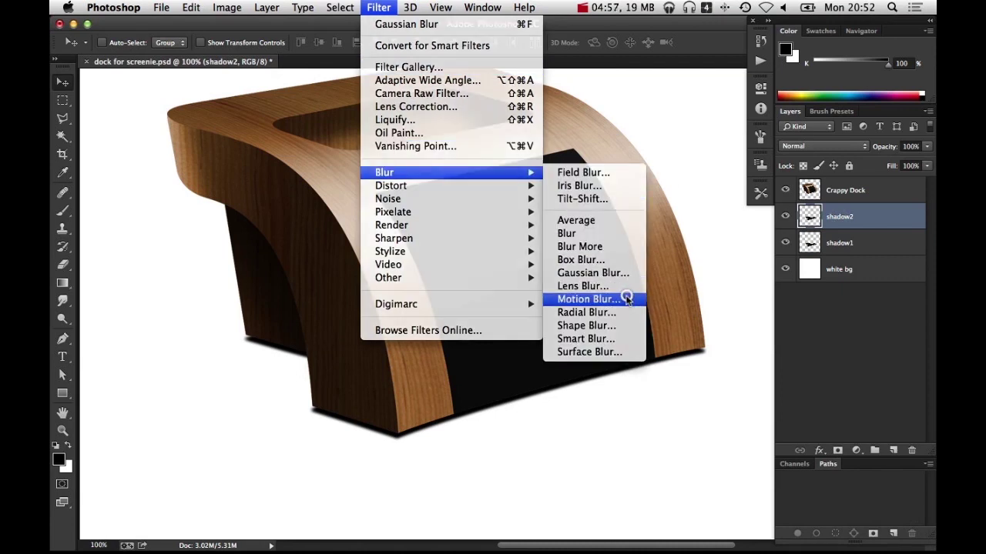
pyautogui.click(625, 299)
pyautogui.moveTo(727, 431); pyautogui.dragTo(747, 426)
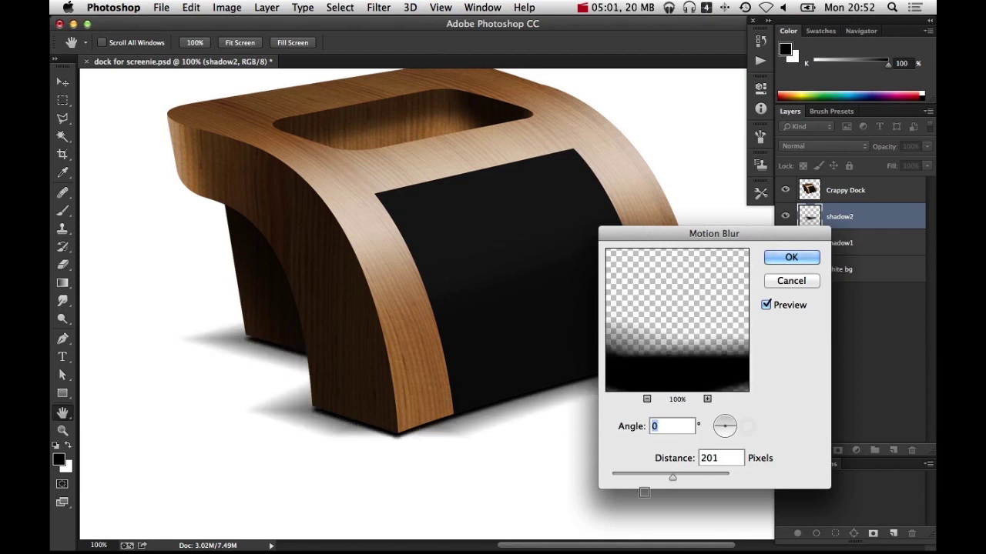
pyautogui.moveTo(642, 235); pyautogui.dragTo(726, 138)
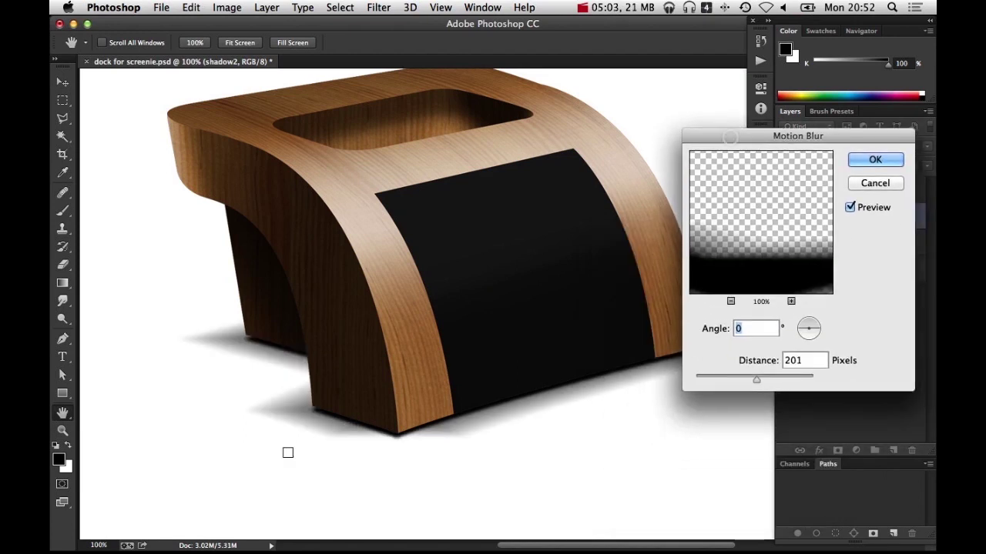
pyautogui.moveTo(720, 378)
pyautogui.mouseDown()
pyautogui.moveTo(710, 381)
pyautogui.moveTo(736, 379)
pyautogui.mouseUp()
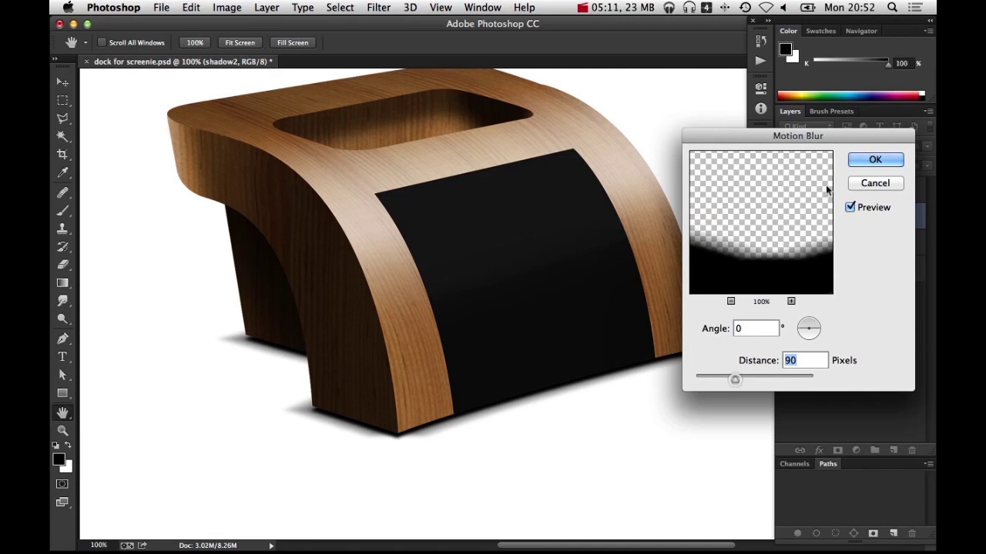
pyautogui.click(875, 160)
# Step: Inspect the shadow under the dock's lower leg at several zoom levels, undoing an accidental layer move
pyautogui.click(340, 7)
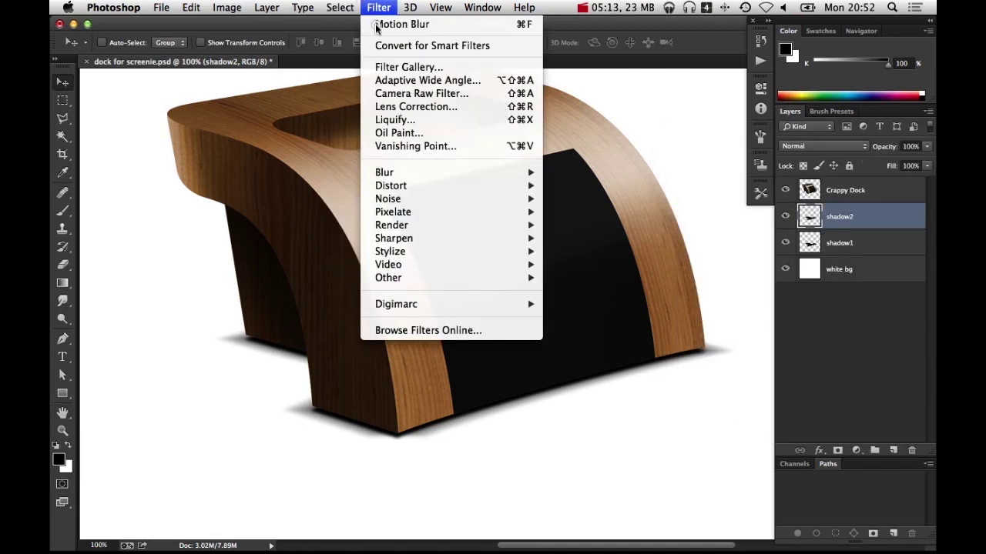
pyautogui.click(331, 280)
pyautogui.moveTo(325, 403); pyautogui.dragTo(371, 434)
pyautogui.moveTo(216, 396); pyautogui.dragTo(440, 440)
pyautogui.press('cmd+z')
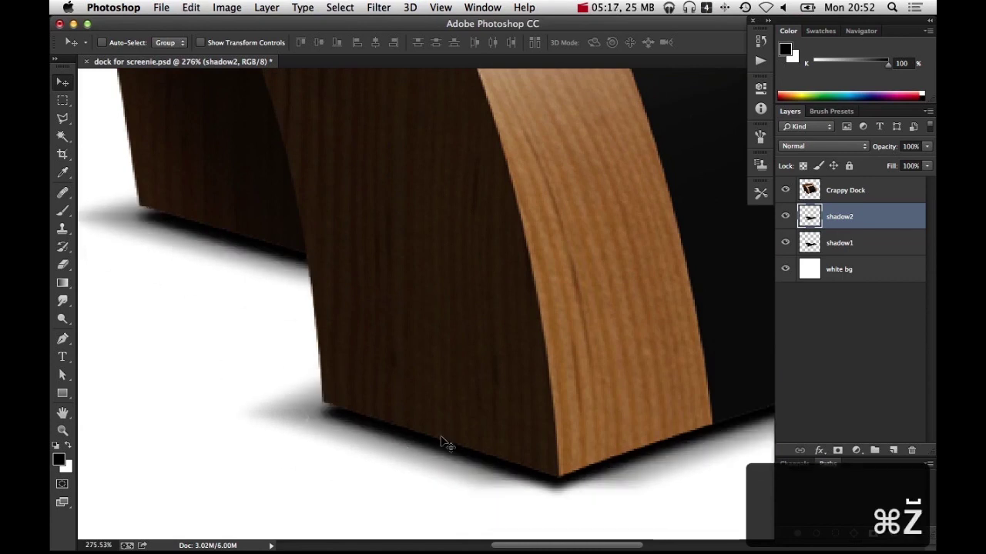
pyautogui.keyDown('alt'); pyautogui.keyDown('super'); pyautogui.click(477, 431); pyautogui.keyUp('super'); pyautogui.keyUp('alt')
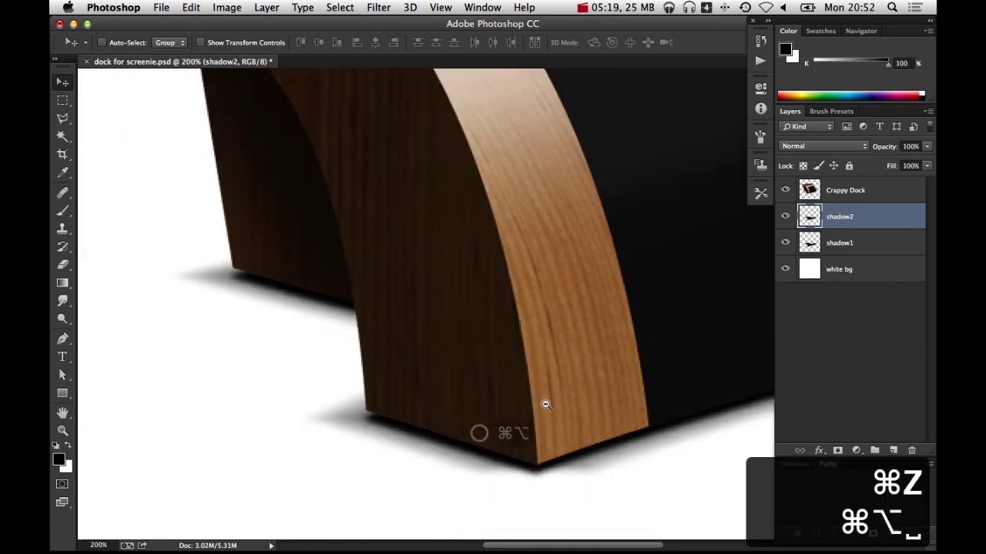
pyautogui.keyDown('alt'); pyautogui.keyDown('super'); pyautogui.click(566, 389); pyautogui.keyUp('super'); pyautogui.keyUp('alt')
pyautogui.moveTo(550, 418); pyautogui.dragTo(568, 438)
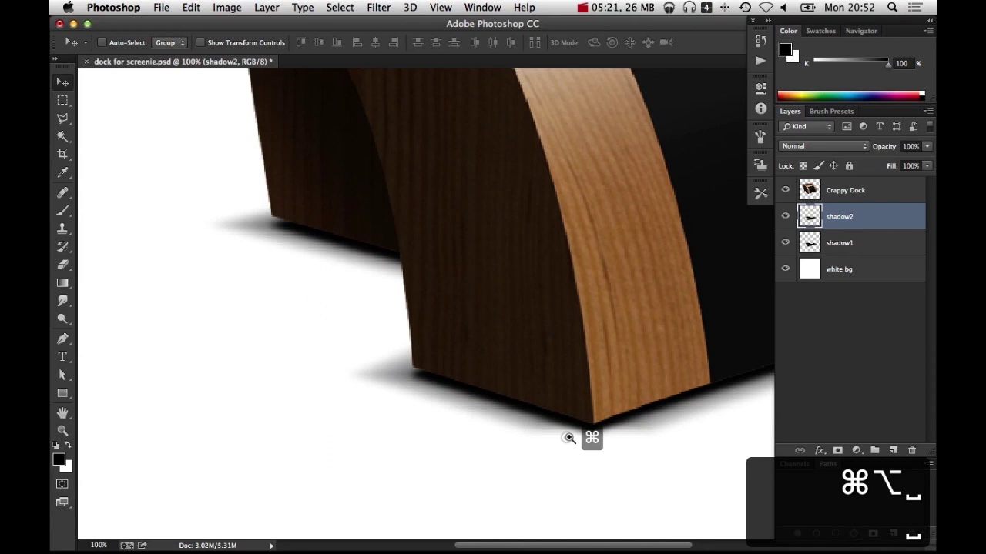
pyautogui.keyDown('alt'); pyautogui.keyDown('super'); pyautogui.click(598, 424); pyautogui.keyUp('super'); pyautogui.keyUp('alt')
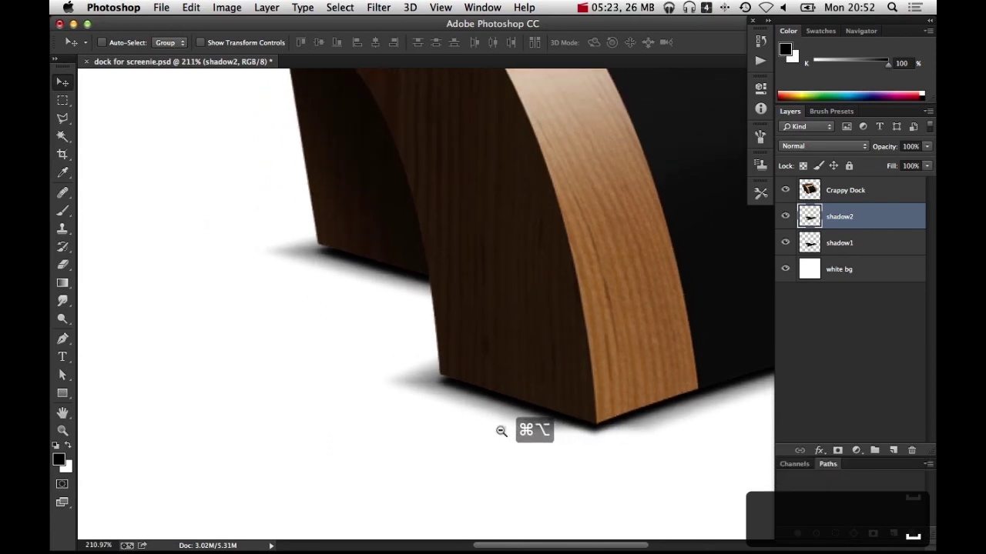
pyautogui.keyDown('alt'); pyautogui.keyDown('super'); pyautogui.click(643, 314); pyautogui.keyUp('super'); pyautogui.keyUp('alt')
pyautogui.keyDown('super'); pyautogui.click(660, 343); pyautogui.keyUp('super')
pyautogui.keyDown('super'); pyautogui.click(498, 331); pyautogui.keyUp('super')
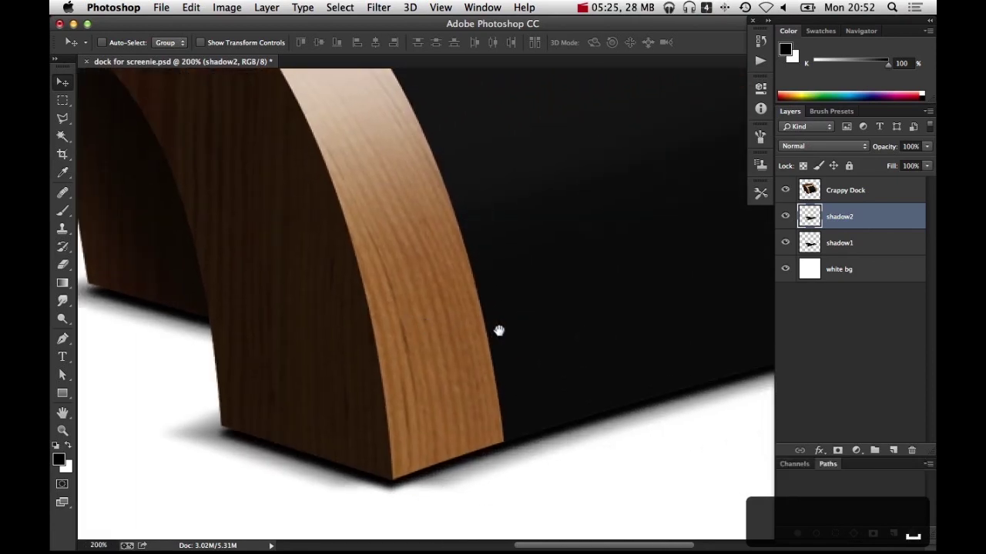
pyautogui.keyDown('alt'); pyautogui.keyDown('super'); pyautogui.click(500, 331); pyautogui.keyUp('super'); pyautogui.keyUp('alt')
pyautogui.keyDown('alt'); pyautogui.keyDown('super'); pyautogui.click(500, 331); pyautogui.keyUp('super'); pyautogui.keyUp('alt')
pyautogui.keyDown('super'); pyautogui.click(467, 378); pyautogui.keyUp('super')
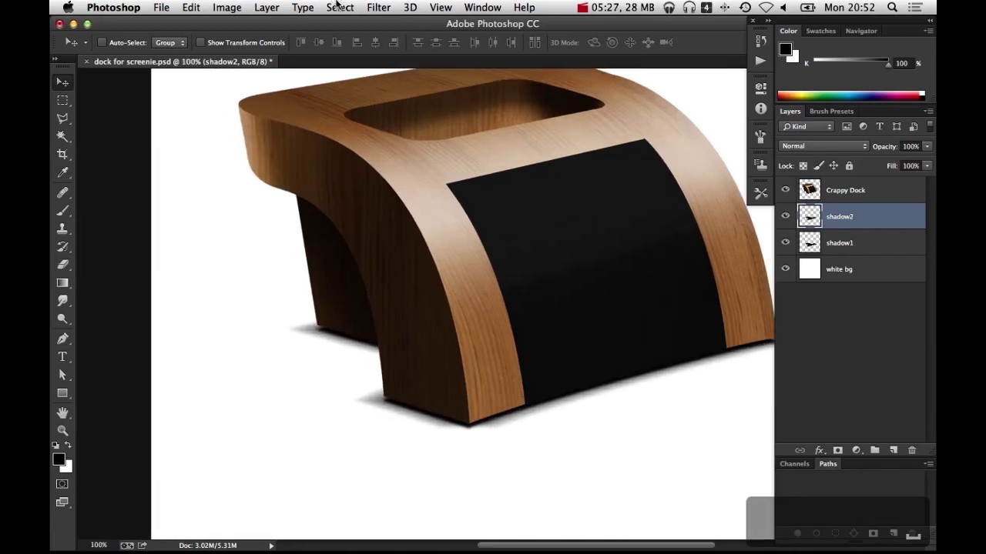
# Step: Apply a 4.8-pixel Gaussian Blur to shadow2, then zoom out to see the whole dock
pyautogui.click(379, 7)
pyautogui.moveTo(418, 174)
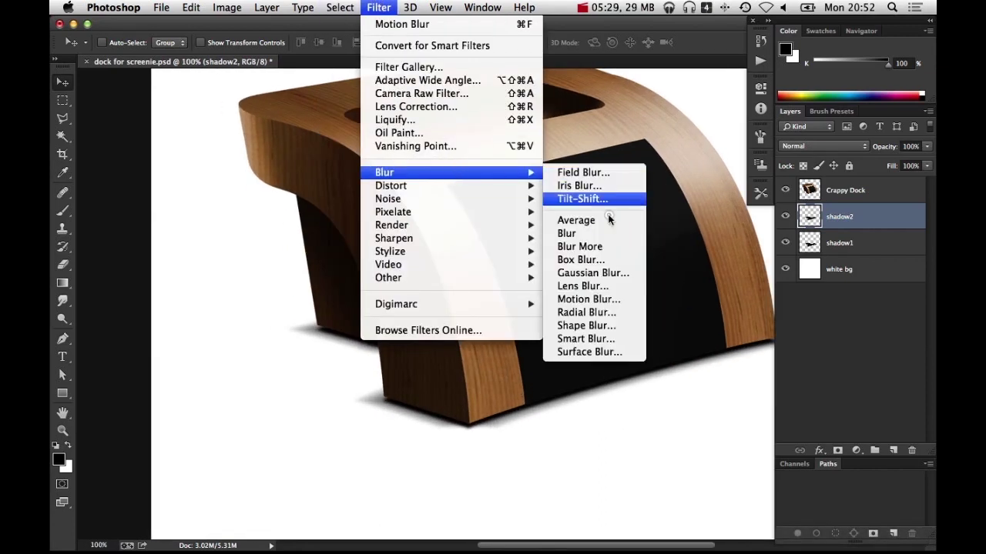
pyautogui.click(610, 273)
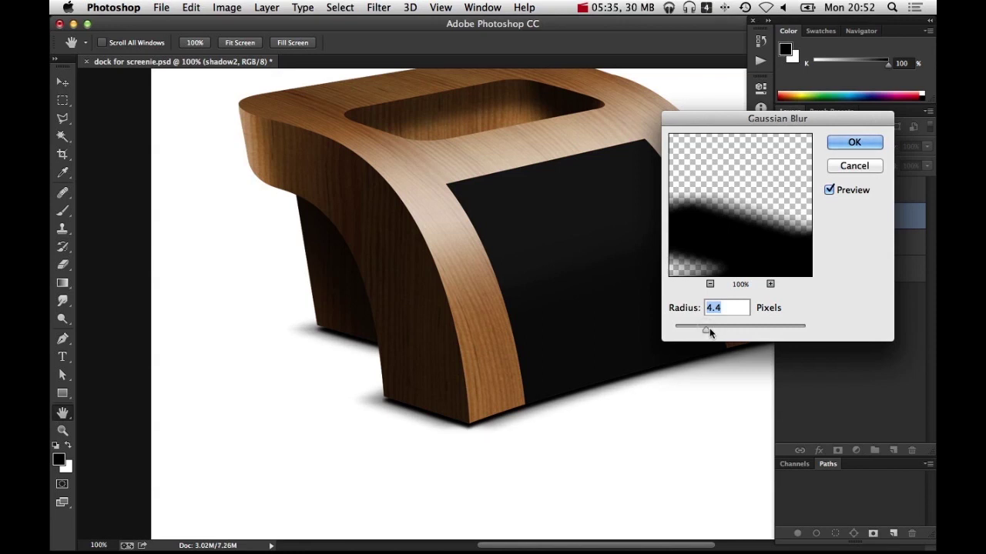
pyautogui.moveTo(709, 328); pyautogui.dragTo(707, 327)
pyautogui.click(855, 142)
pyautogui.press('super+alt+minus')
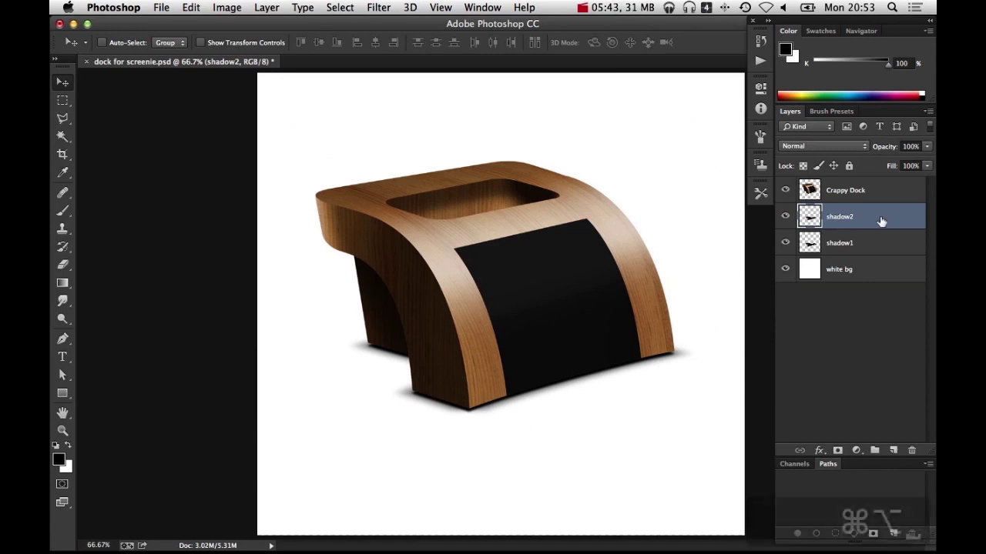
# Step: Duplicate shadow2 and give the copy a horizontal 230-pixel Motion Blur
pyautogui.moveTo(844, 222); pyautogui.dragTo(893, 450)
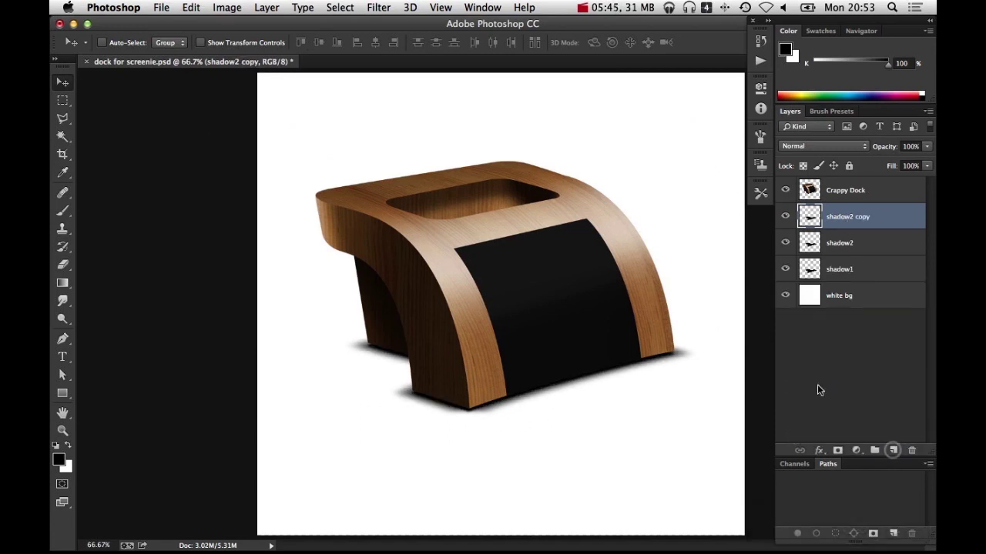
pyautogui.click(379, 7)
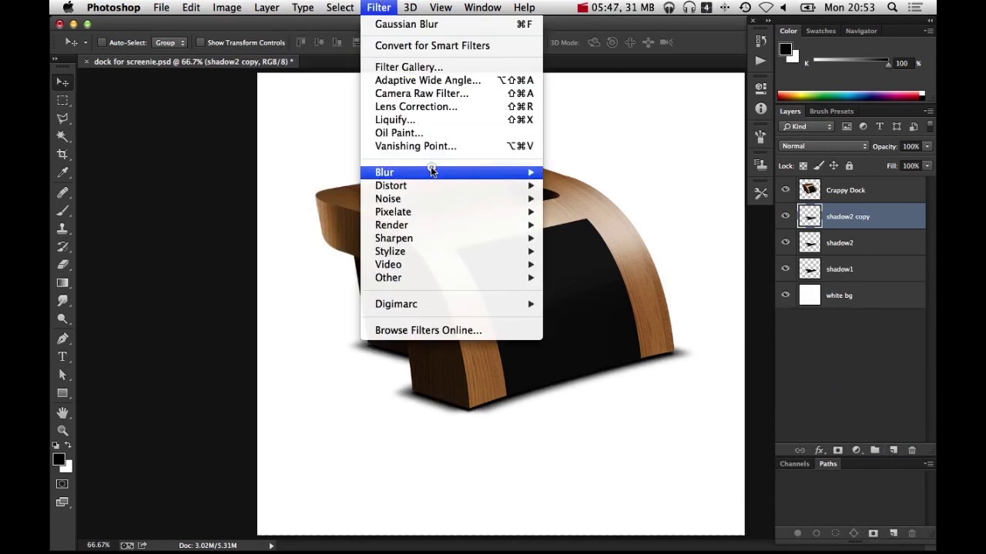
pyautogui.moveTo(431, 172)
pyautogui.click(588, 299)
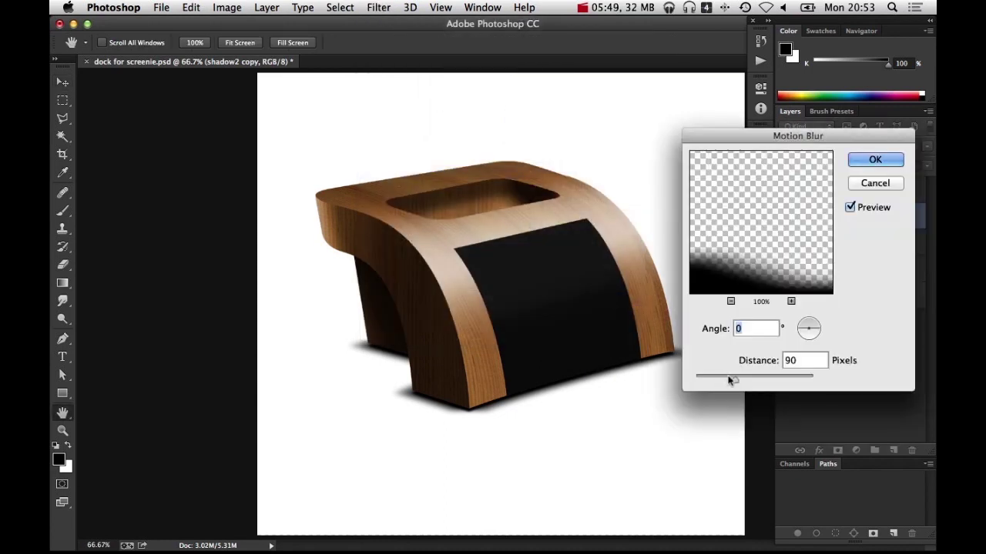
pyautogui.moveTo(735, 377); pyautogui.dragTo(763, 377)
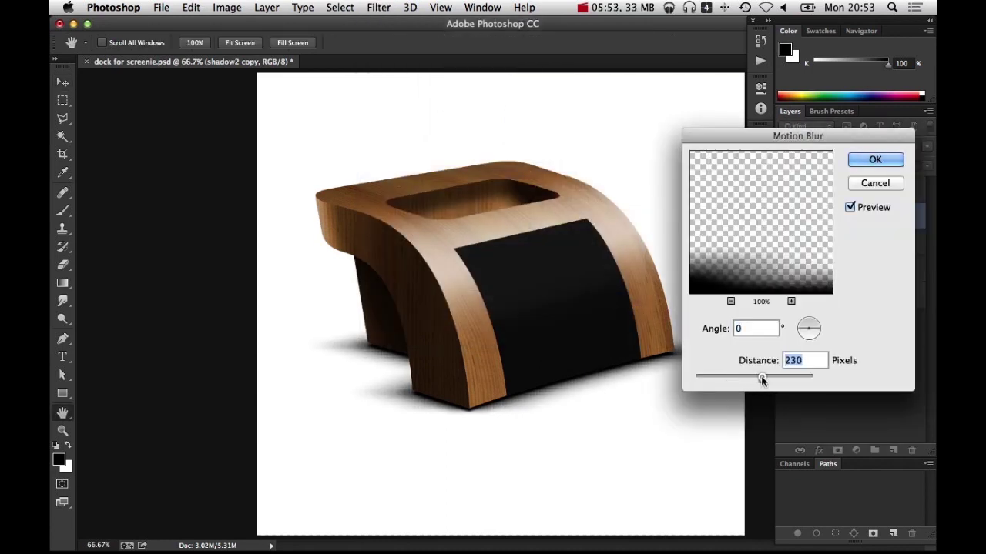
pyautogui.click(883, 158)
# Step: Add a 27.5-pixel Gaussian Blur to shadow2 copy, then duplicate it as shadow2 copy 2
pyautogui.click(378, 7)
pyautogui.moveTo(414, 173)
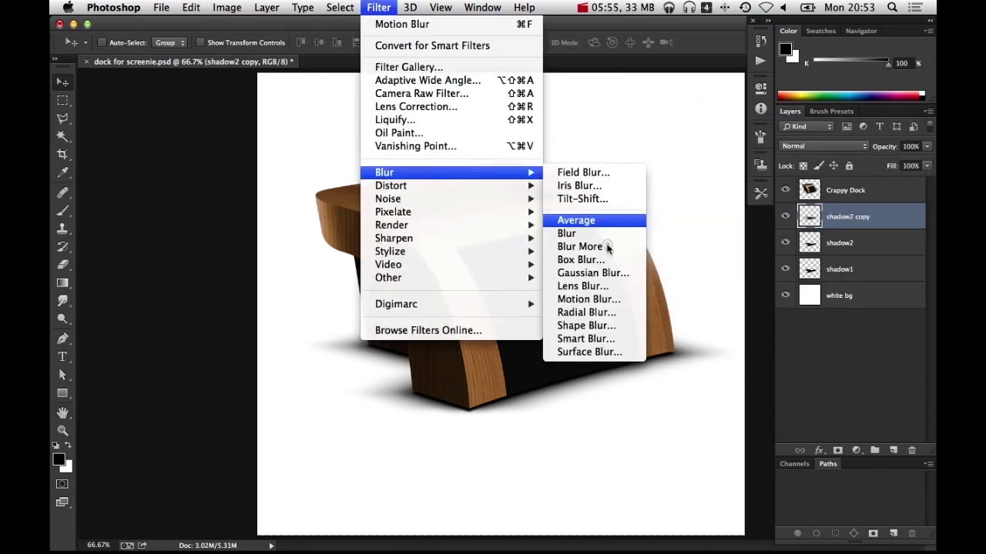
pyautogui.click(613, 273)
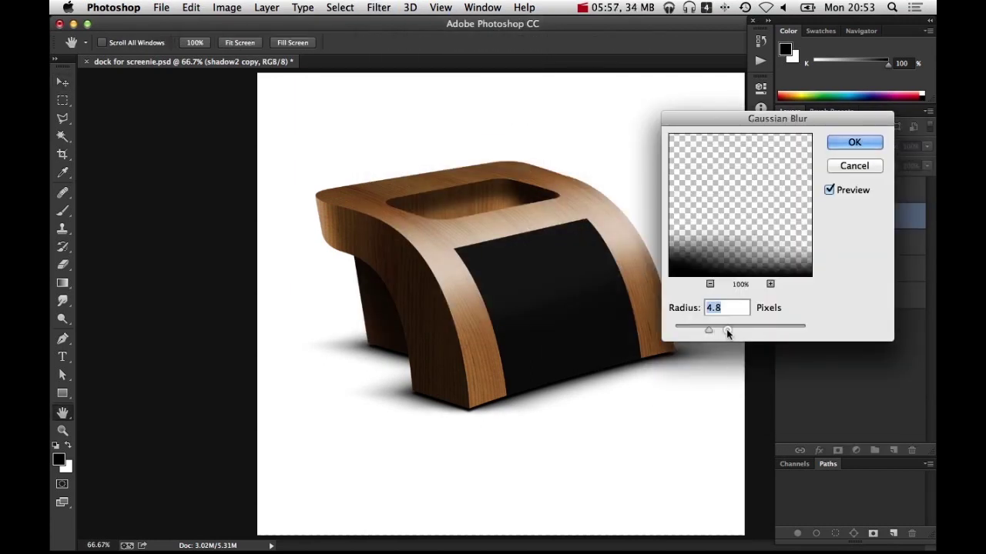
pyautogui.moveTo(726, 329); pyautogui.dragTo(735, 329)
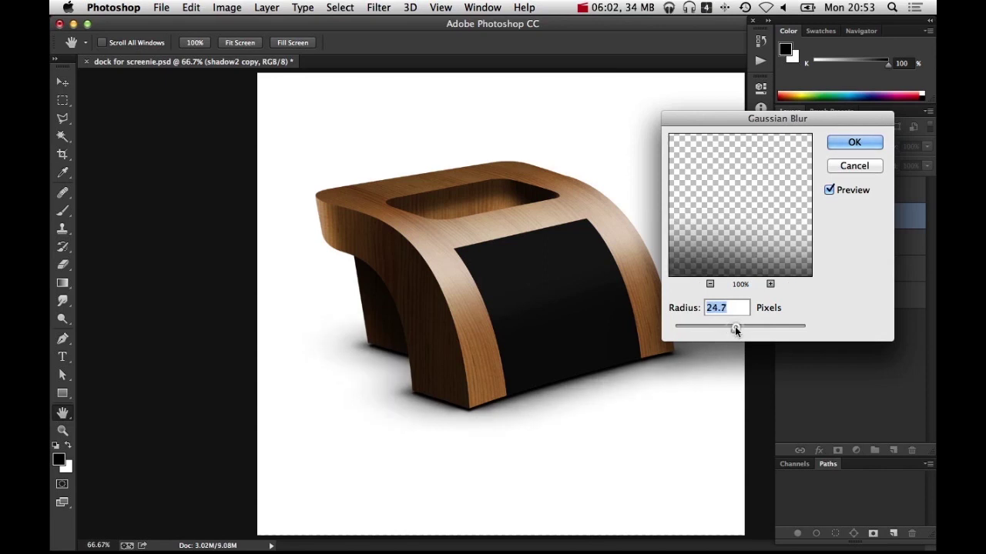
pyautogui.click(853, 142)
pyautogui.moveTo(847, 219); pyautogui.dragTo(893, 450)
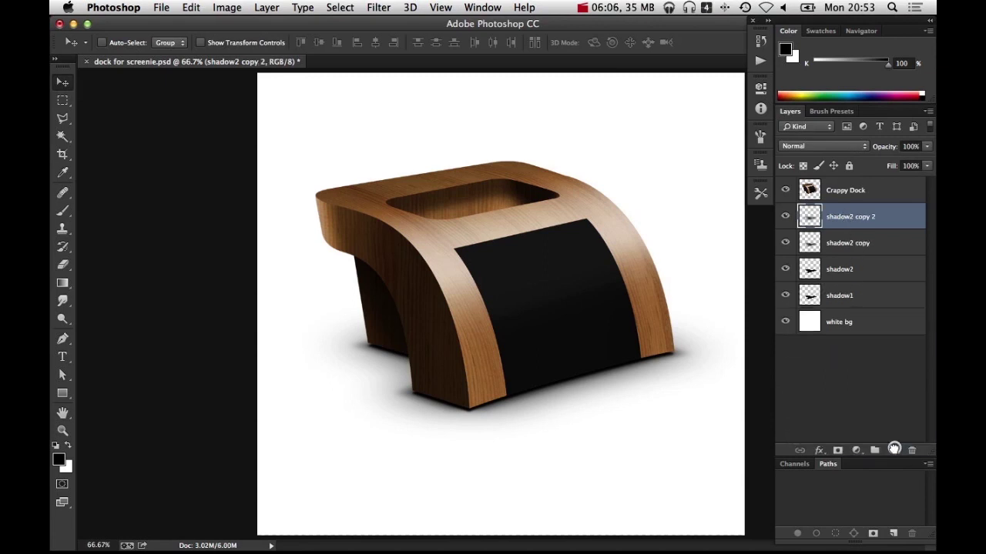
# Step: Merge shadow2 copy 2 down into shadow2 copy
pyautogui.click(851, 295)
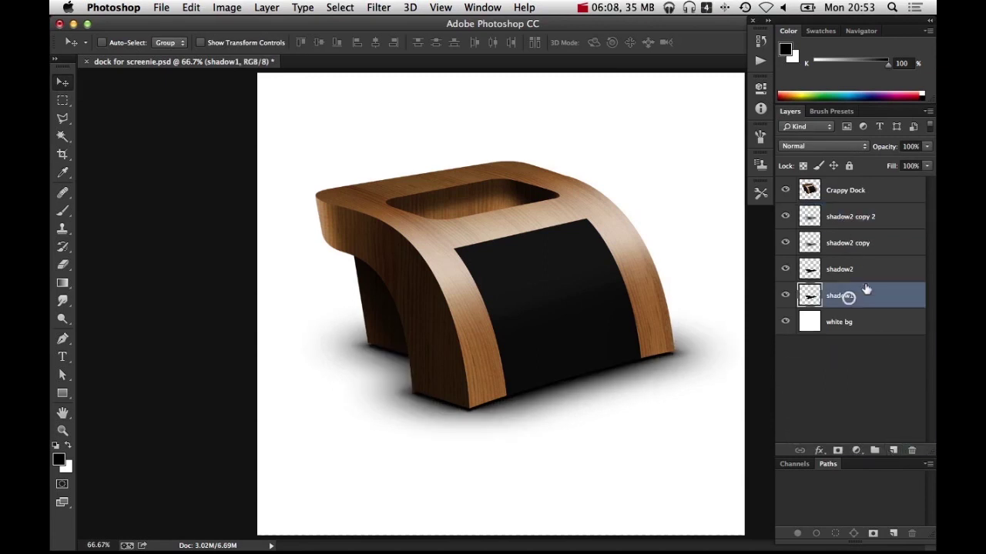
pyautogui.click(875, 218)
pyautogui.press('super+e')
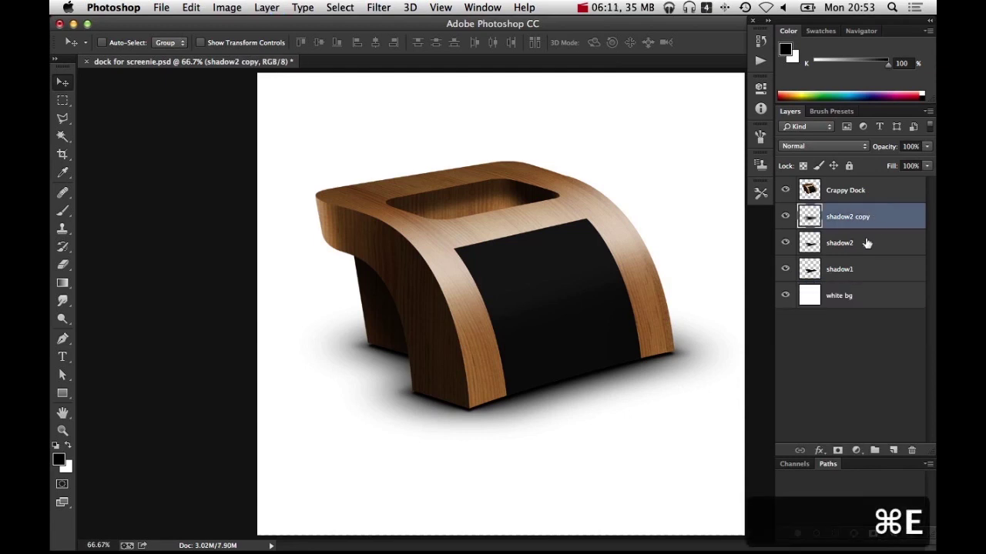
# Step: Lower shadow1's opacity to about 39%
pyautogui.click(840, 264)
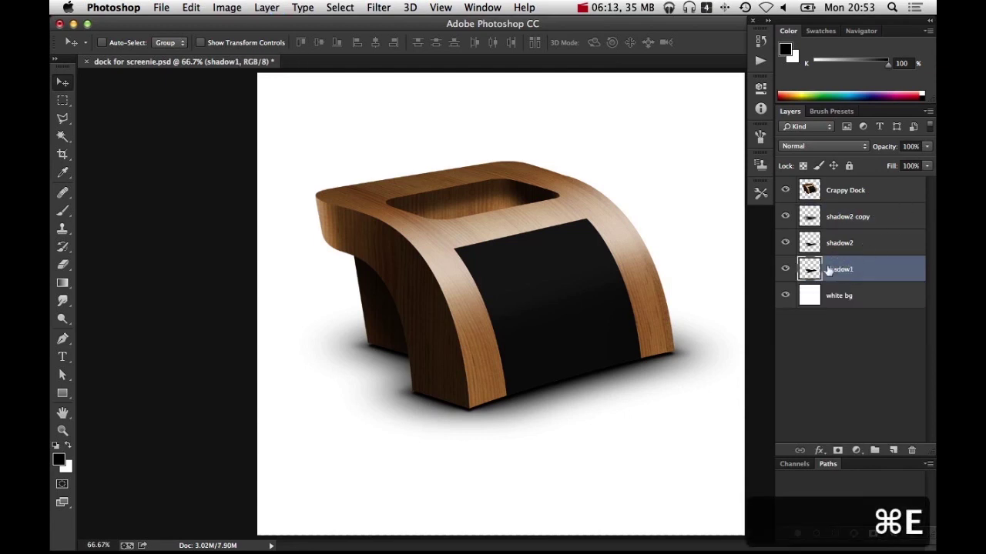
pyautogui.click(928, 146)
pyautogui.moveTo(915, 157); pyautogui.dragTo(898, 163)
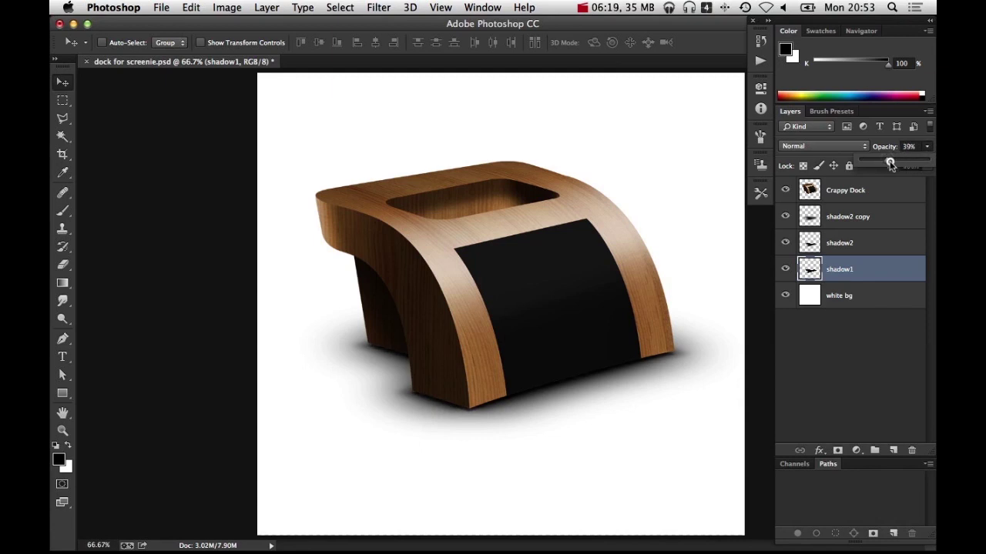
# Step: Nudge the Crappy Dock layer down slightly with the Move tool and zoom out to check
pyautogui.press('v')
pyautogui.click(863, 194)
pyautogui.press('Down')
pyautogui.press('Down')
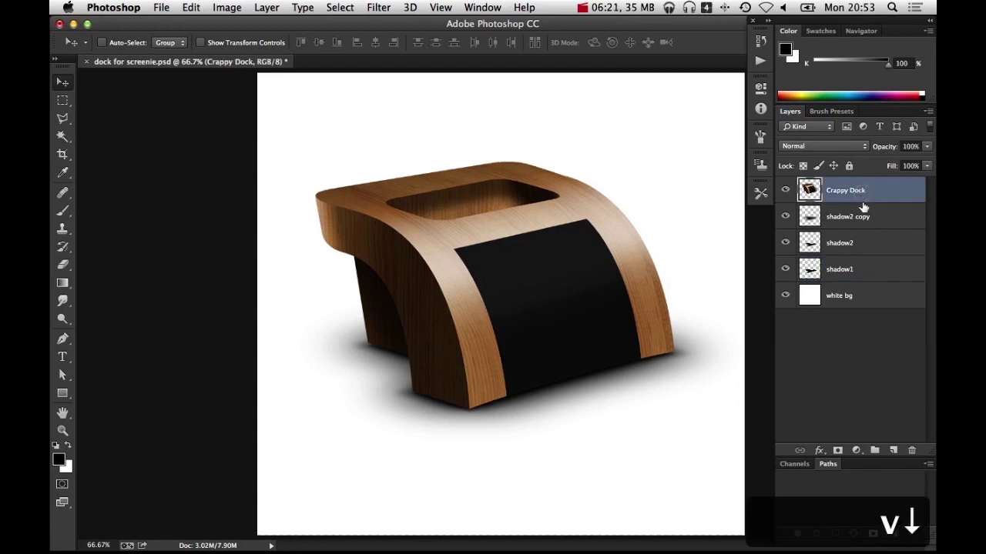
pyautogui.press('Up')
pyautogui.press('Up')
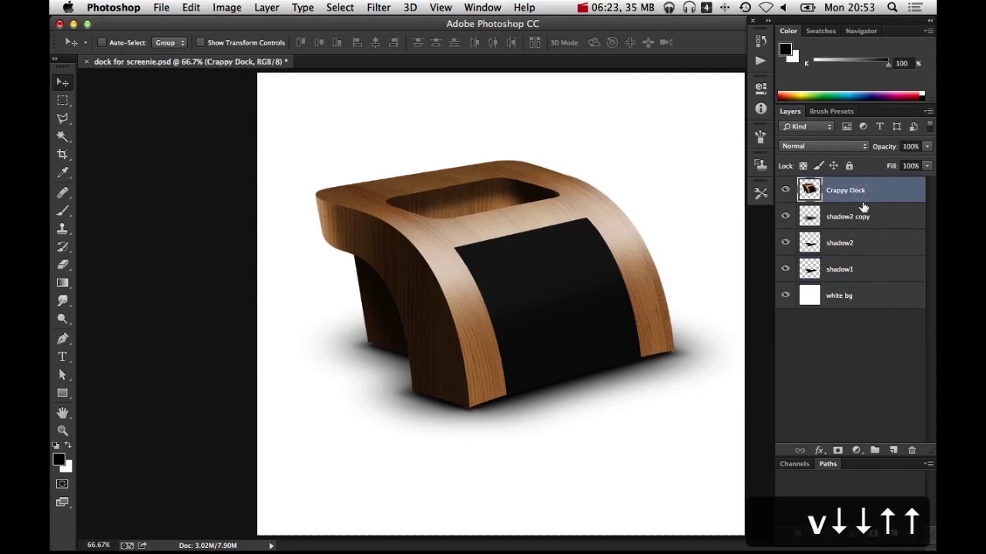
pyautogui.press('Down')
pyautogui.press('Down')
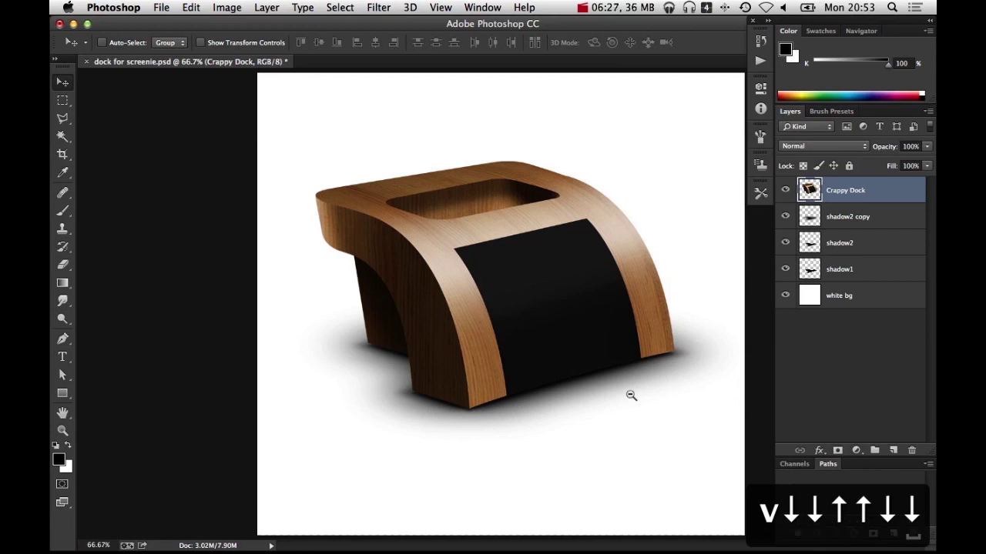
pyautogui.press('super+minus')
pyautogui.press('super+equal')
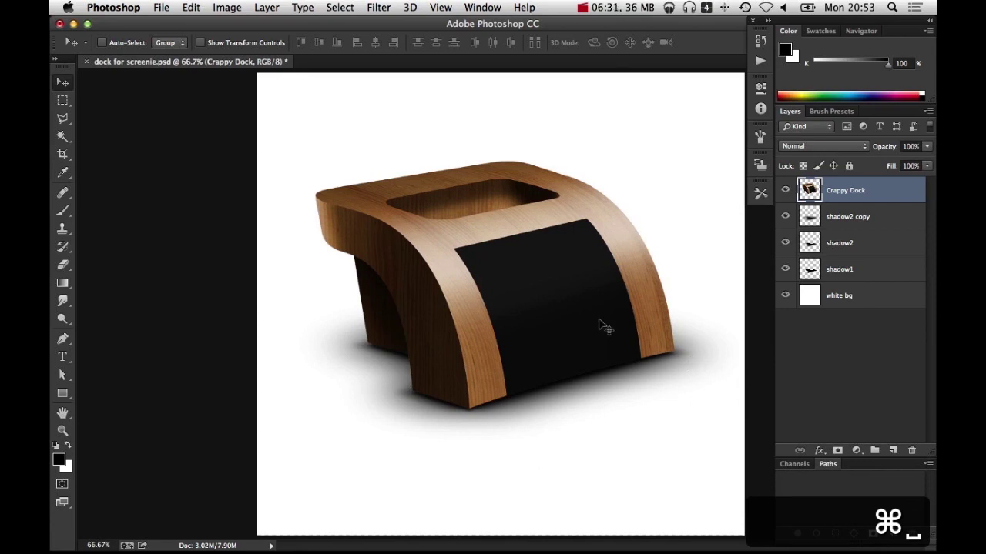
pyautogui.press('super+alt+minus')
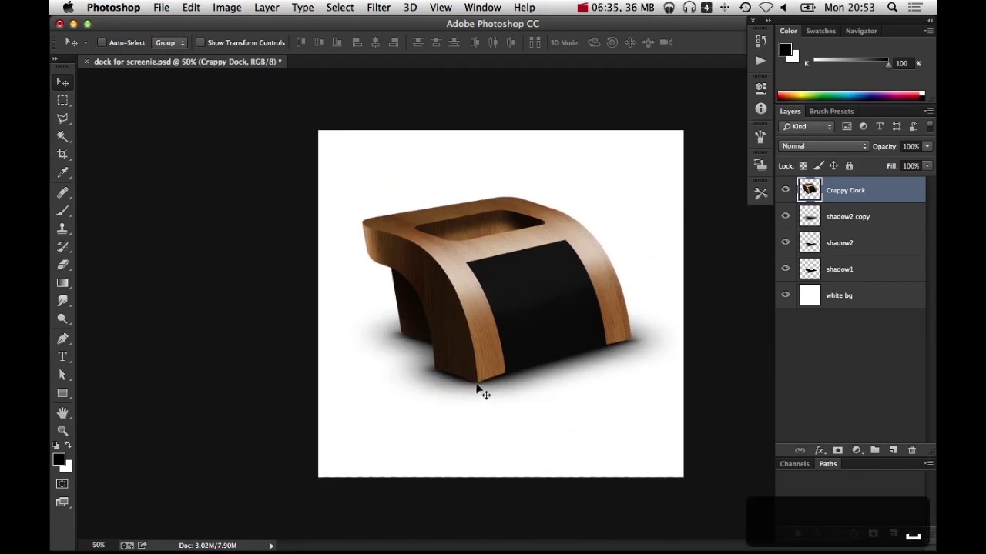
# Step: Rename the shadow2 copy layer to shadow3
pyautogui.doubleClick(854, 217)
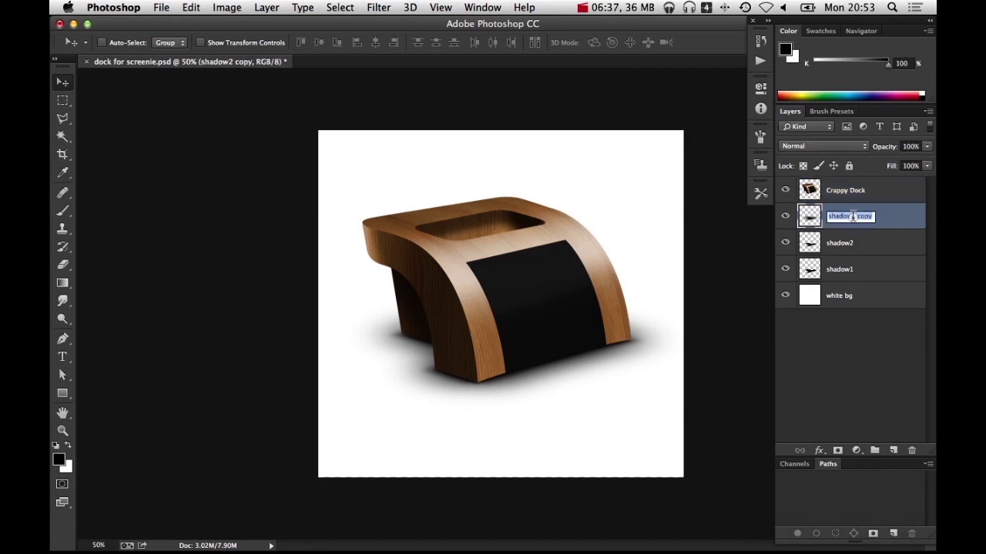
pyautogui.click(852, 217)
pyautogui.press('BackSpace')
pyautogui.press('BackSpace')
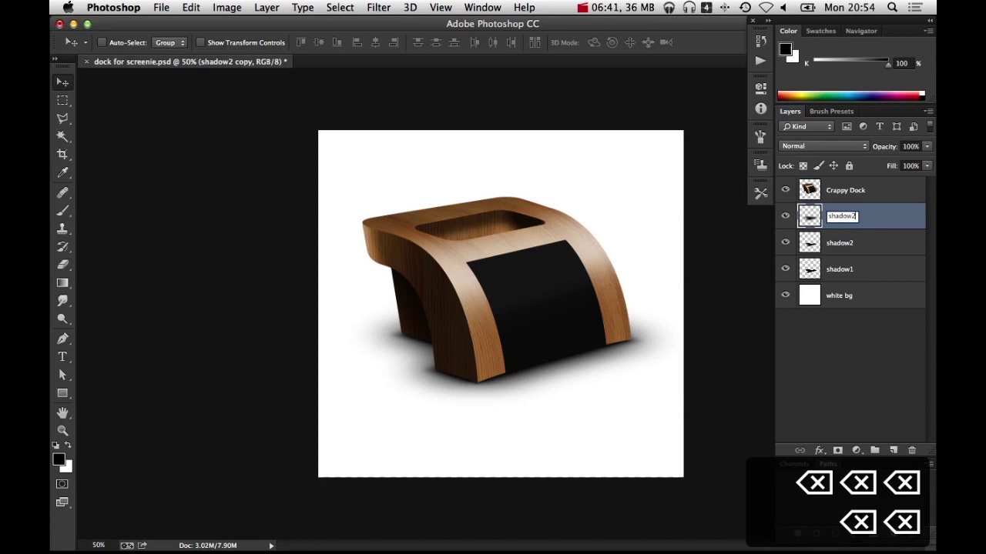
pyautogui.press('BackSpace')
pyautogui.write('3')
pyautogui.press('Return')
# Step: Create a new layer group named Shadows below Crappy Dock
pyautogui.click(885, 340)
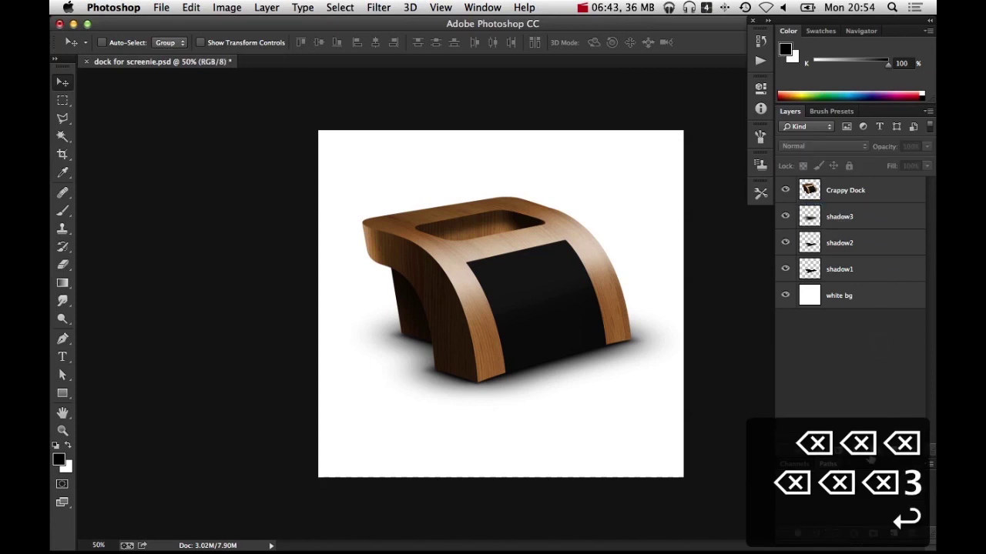
pyautogui.press('super+g')
pyautogui.moveTo(854, 189); pyautogui.dragTo(853, 217)
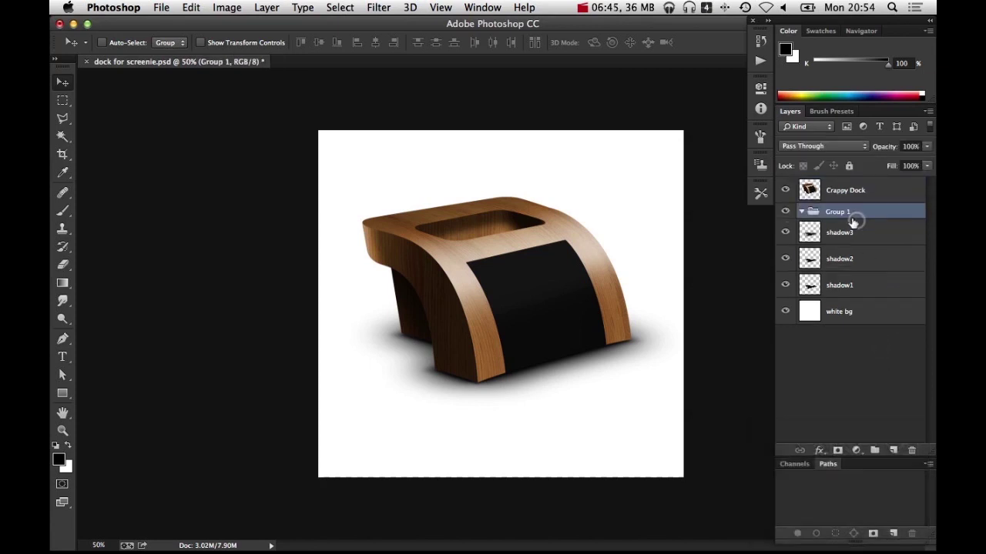
pyautogui.doubleClick(839, 212)
pyautogui.write('Shadows')
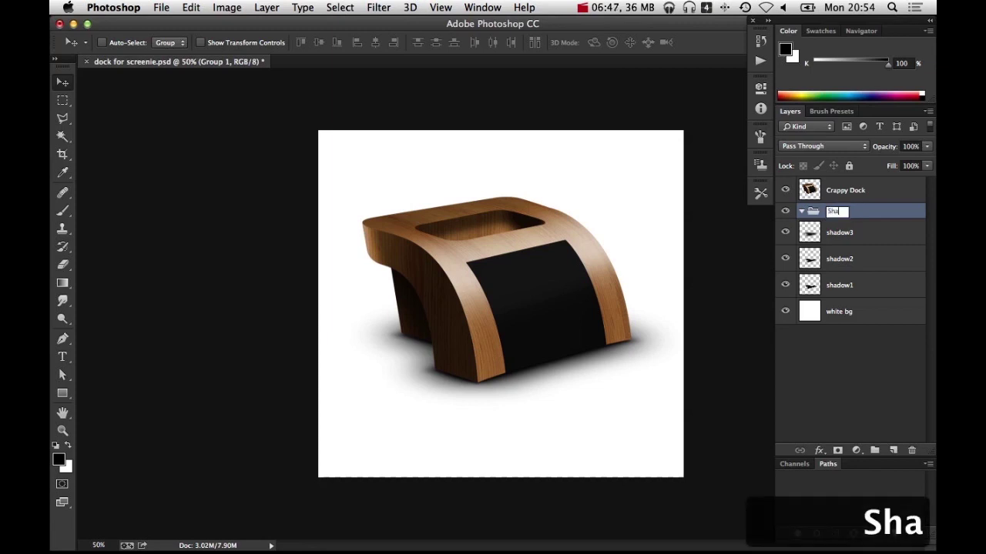
pyautogui.press('Return')
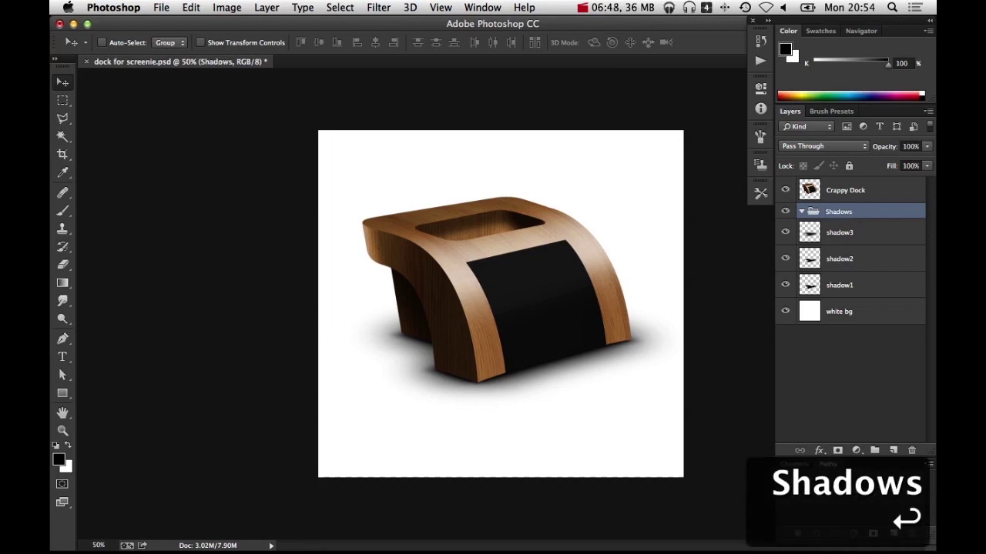
# Step: Move shadow1, shadow2 and shadow3 into the Shadows group and set the group to Multiply
pyautogui.click(859, 236)
pyautogui.keyDown('shift'); pyautogui.click(862, 286); pyautogui.keyUp('shift')
pyautogui.moveTo(842, 235); pyautogui.dragTo(847, 213)
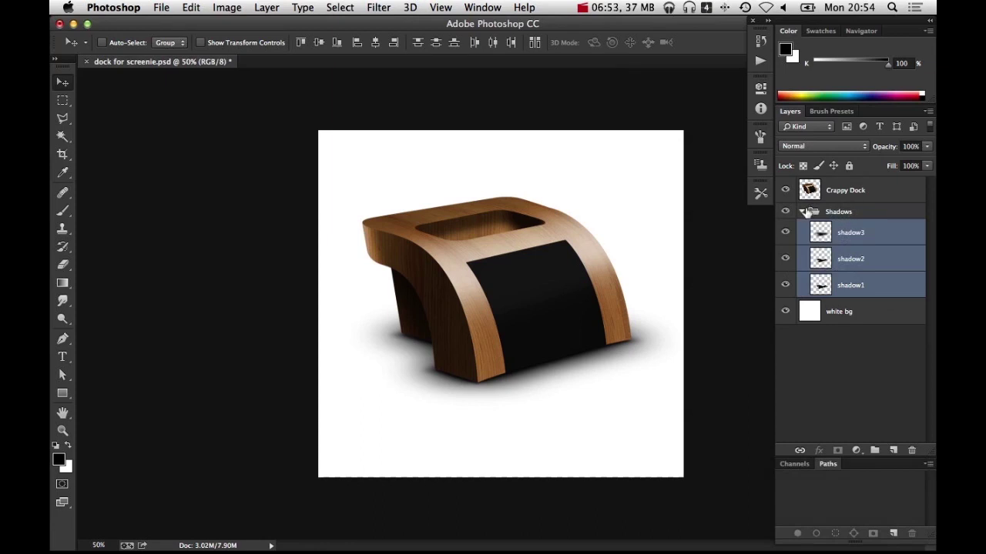
pyautogui.click(804, 212)
pyautogui.click(785, 212)
pyautogui.click(786, 212)
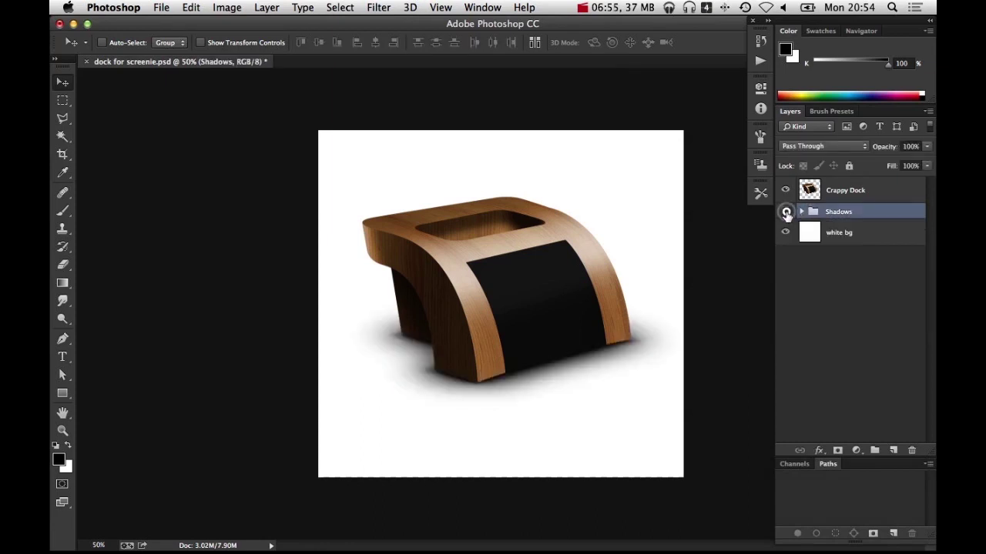
pyautogui.click(851, 147)
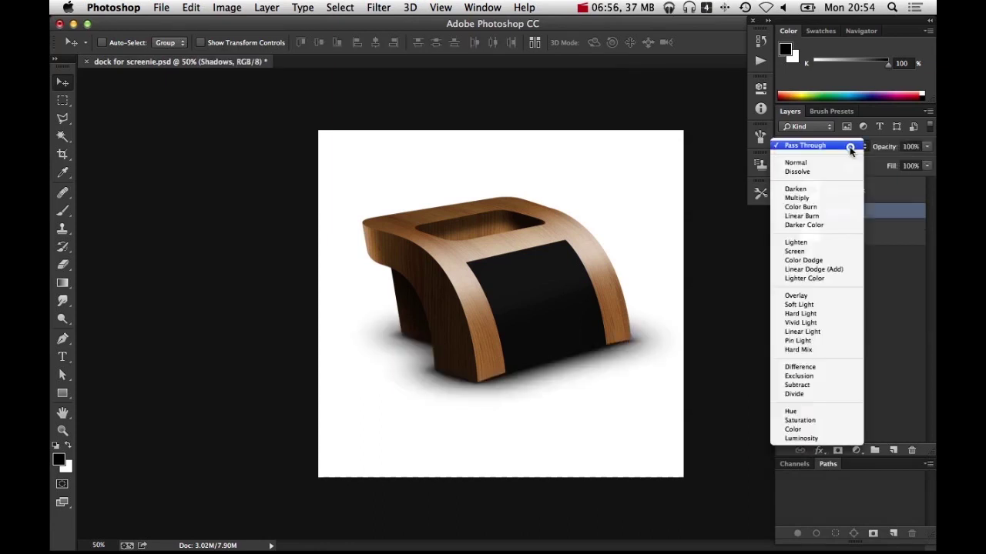
pyautogui.click(834, 198)
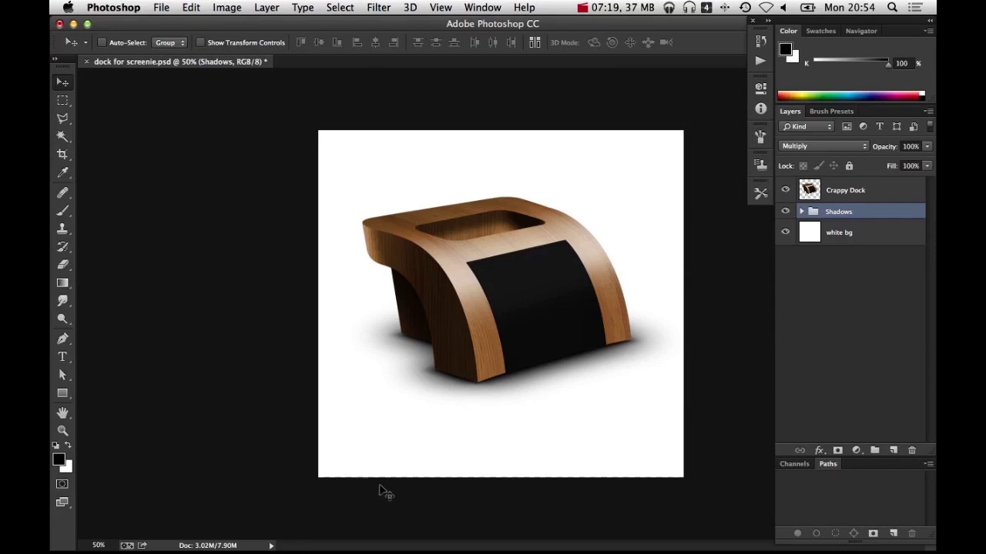
pyautogui.click(878, 238)
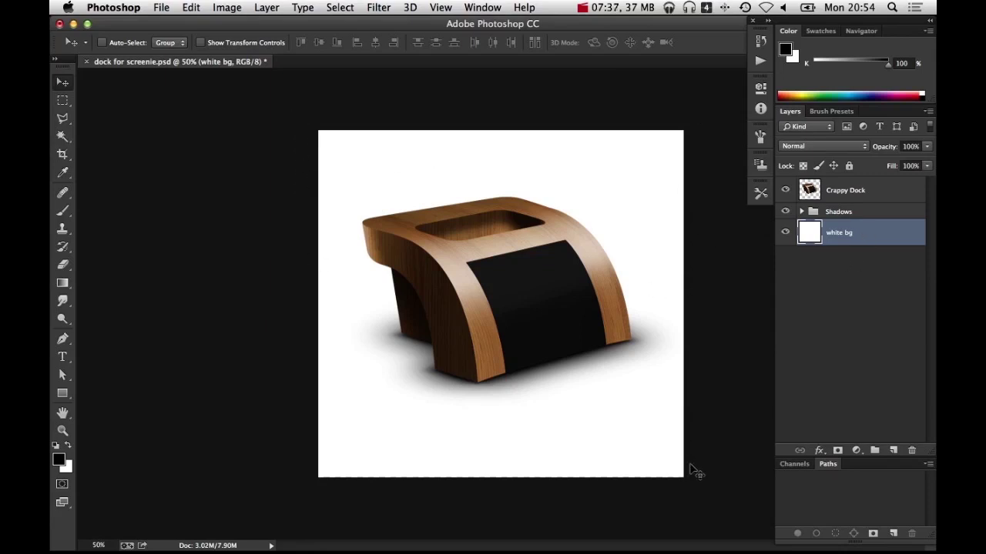
# Step: Add a new empty layer named 'gradient bg' above white bg
pyautogui.click(893, 450)
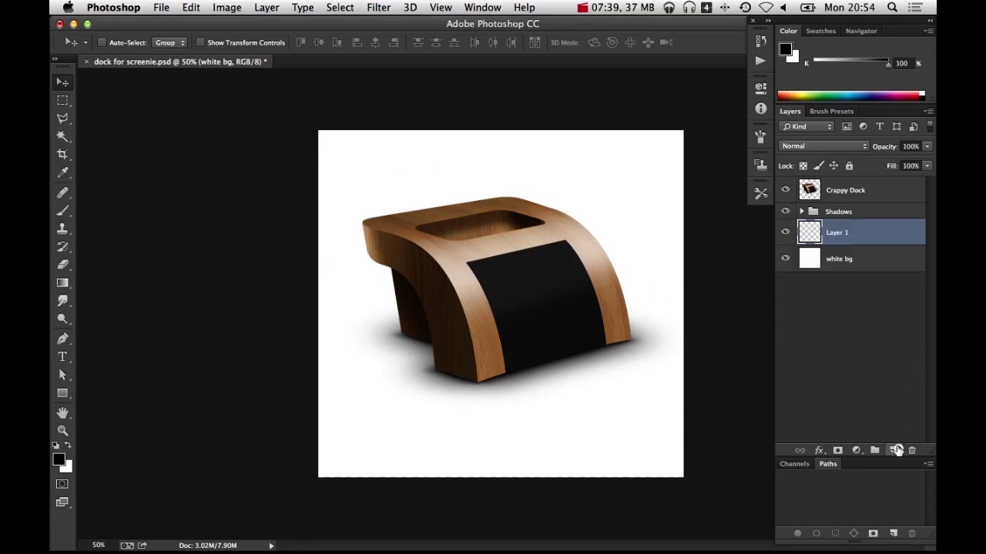
pyautogui.doubleClick(838, 233)
pyautogui.write('gradient bg')
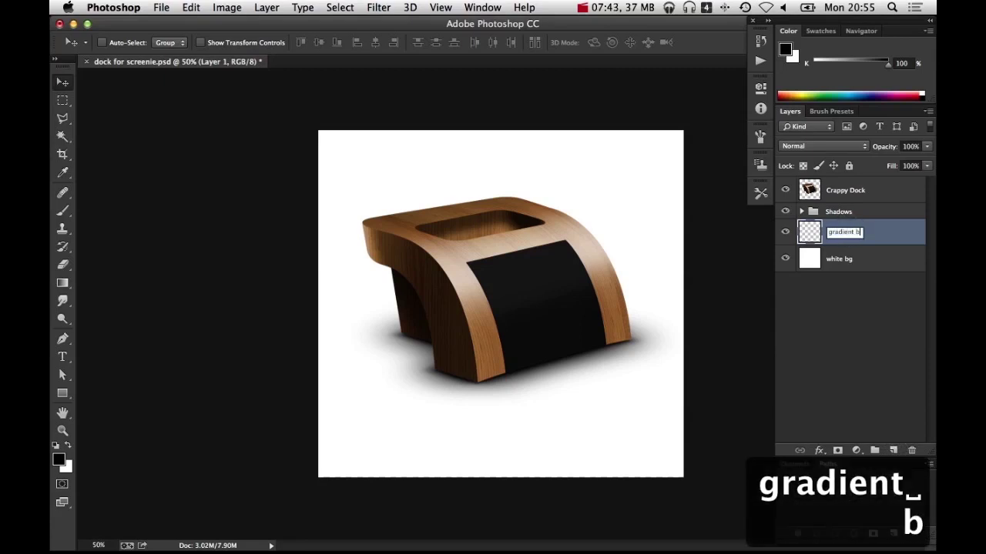
pyautogui.press('Return')
# Step: Switch to the Gradient tool (G) and open the Gradient Editor from its options bar
pyautogui.press('g')
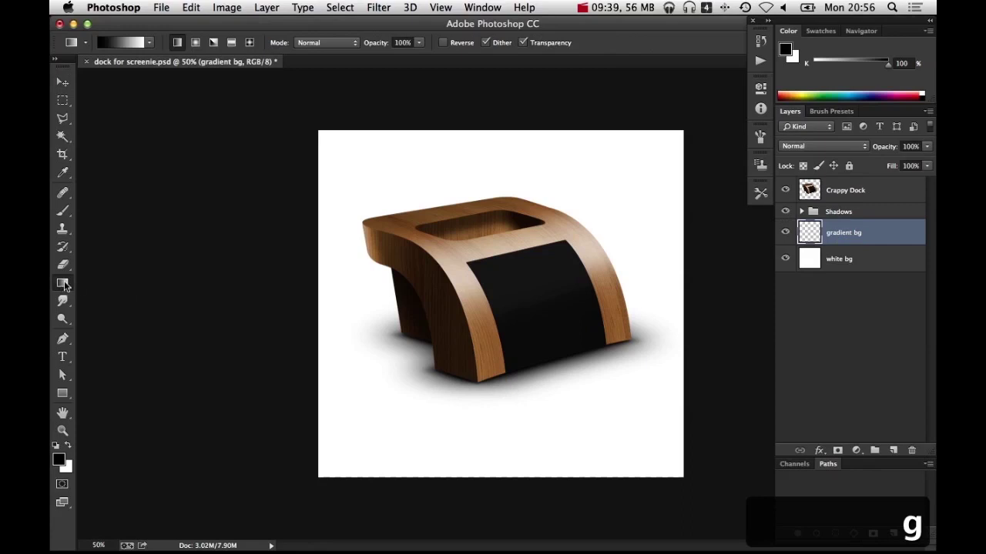
pyautogui.click(149, 43)
pyautogui.click(138, 43)
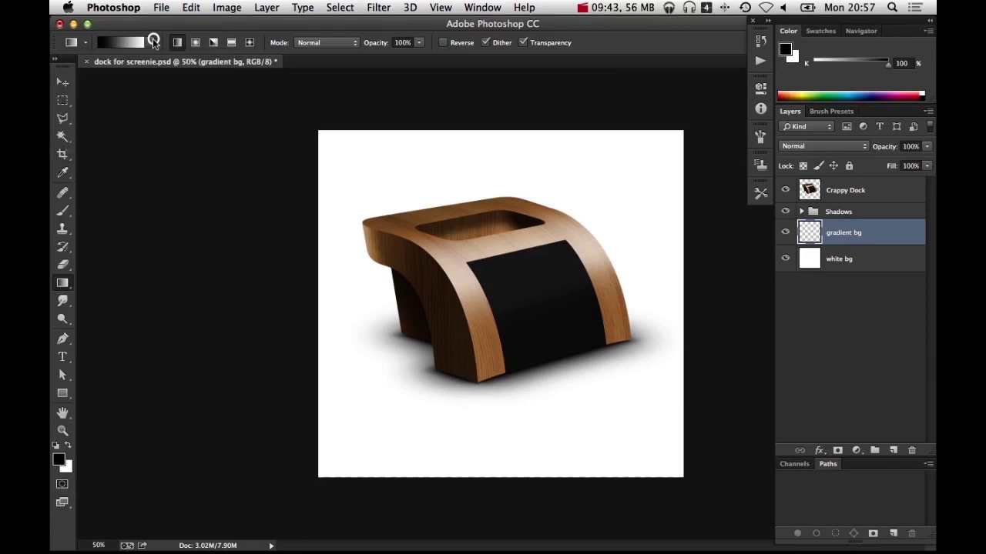
pyautogui.click(131, 45)
pyautogui.click(501, 136)
pyautogui.click(119, 42)
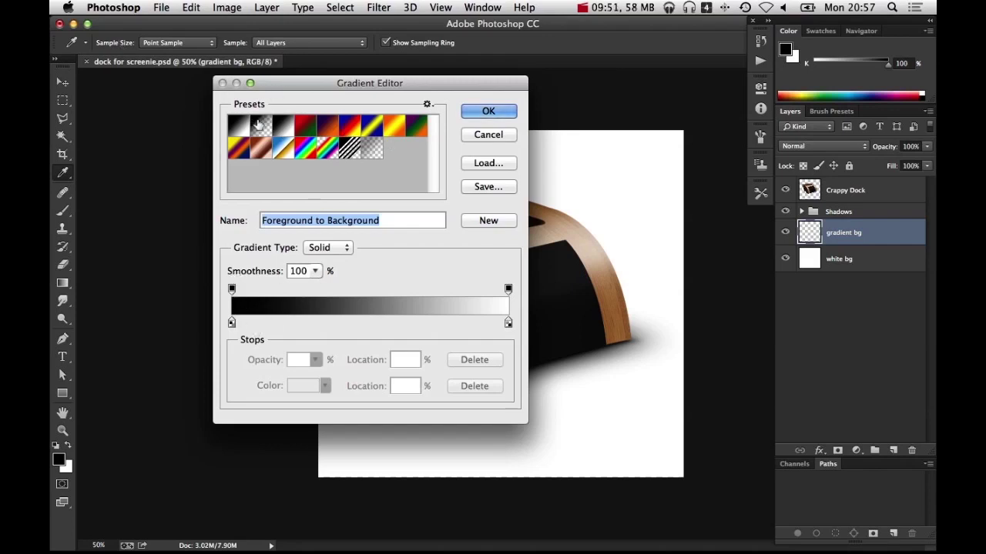
# Step: Load the Black, White gradient and recolour both end stops light grey (c7c7c7)
pyautogui.click(283, 124)
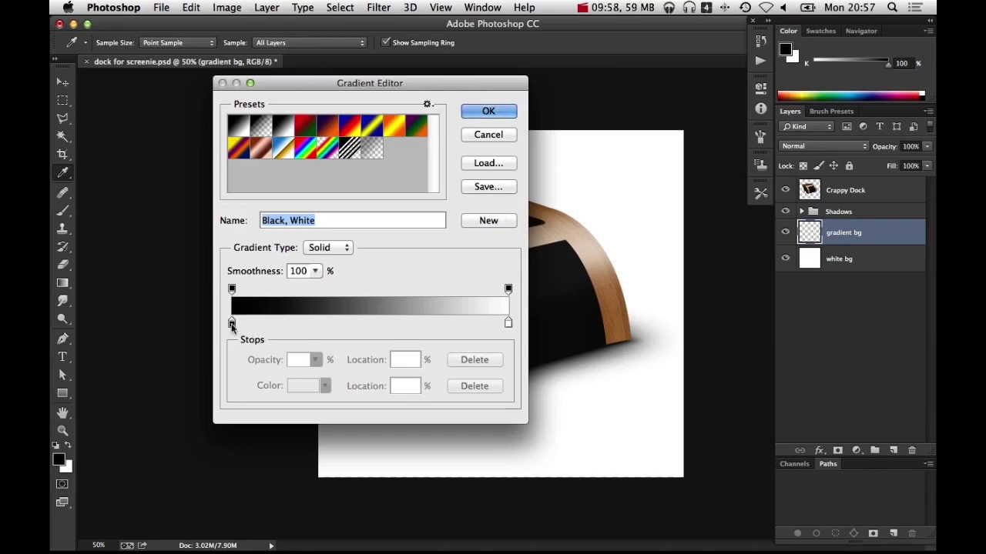
pyautogui.click(232, 323)
pyautogui.click(296, 386)
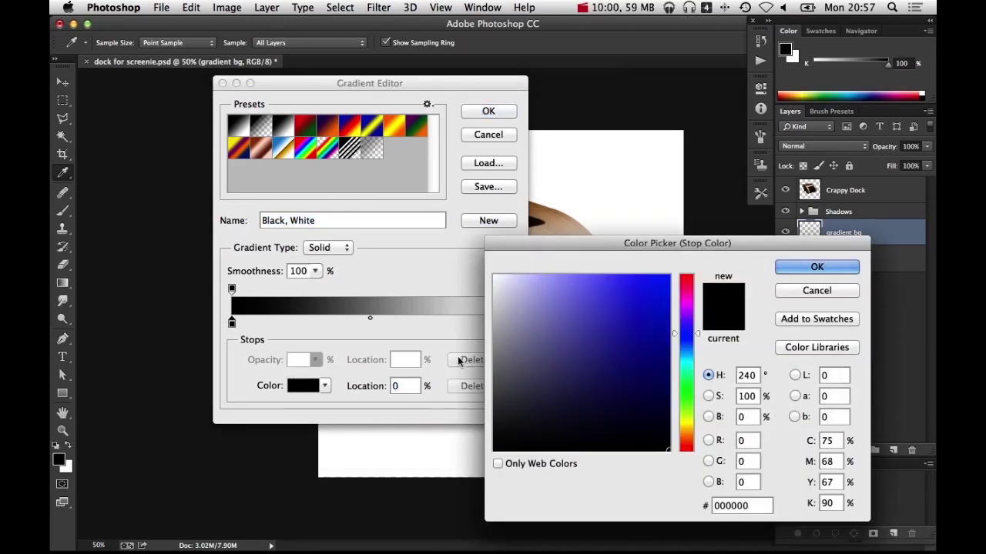
pyautogui.moveTo(496, 327)
pyautogui.mouseDown()
pyautogui.moveTo(490, 303)
pyautogui.moveTo(490, 313)
pyautogui.mouseUp()
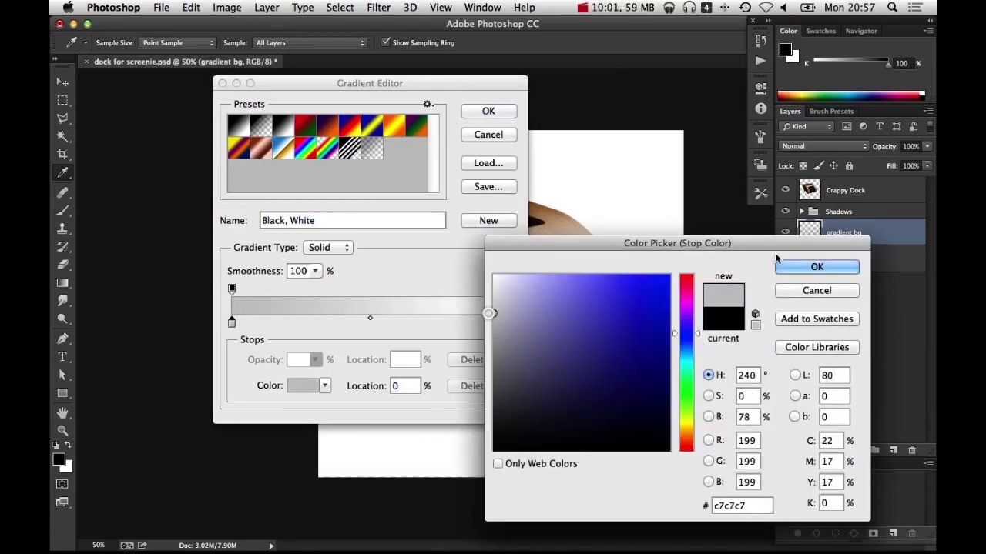
pyautogui.click(816, 266)
pyautogui.click(507, 324)
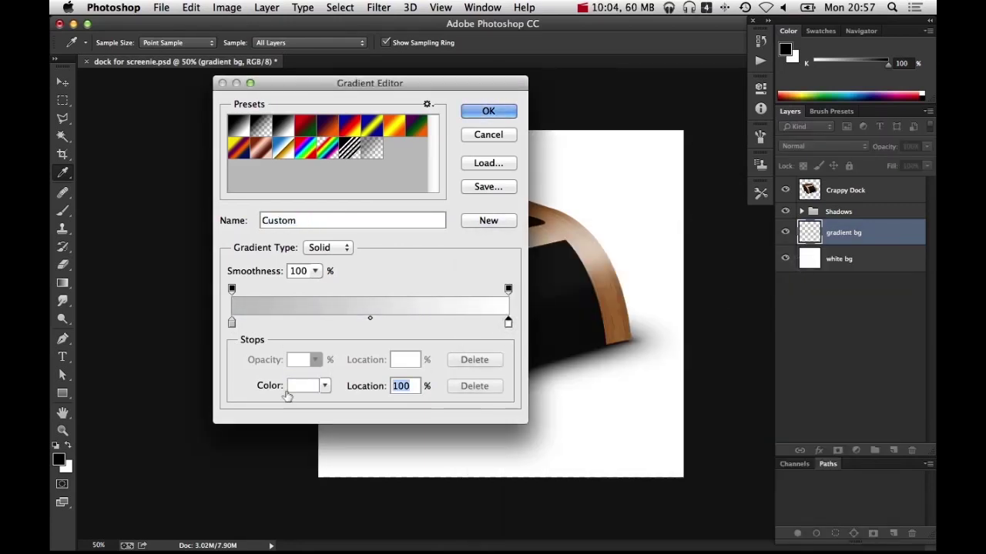
pyautogui.click(301, 386)
pyautogui.moveTo(499, 330); pyautogui.dragTo(489, 303)
pyautogui.press('Return')
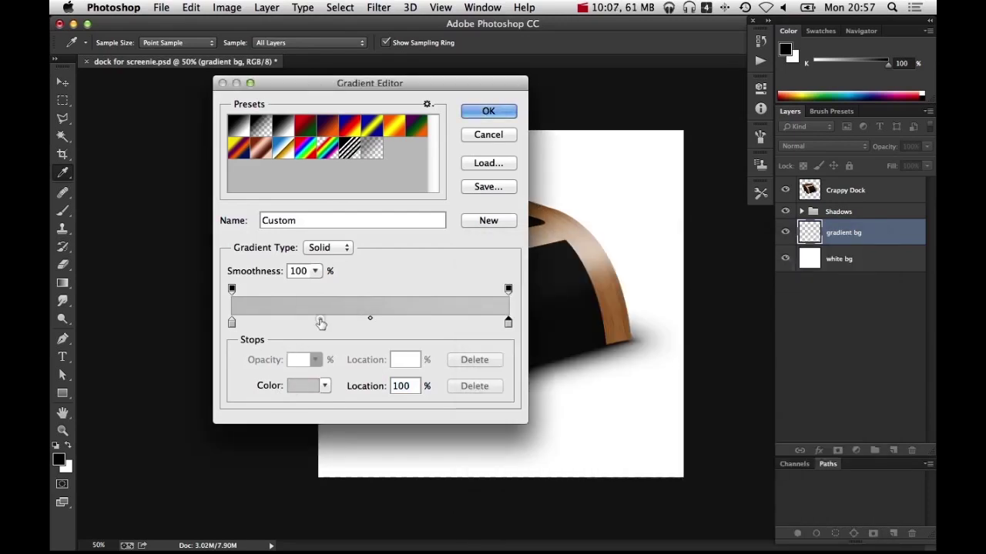
# Step: Add a dark grey (696969) middle stop and position it at 37%
pyautogui.click(319, 324)
pyautogui.click(300, 385)
pyautogui.moveTo(494, 374); pyautogui.dragTo(492, 379)
pyautogui.click(787, 264)
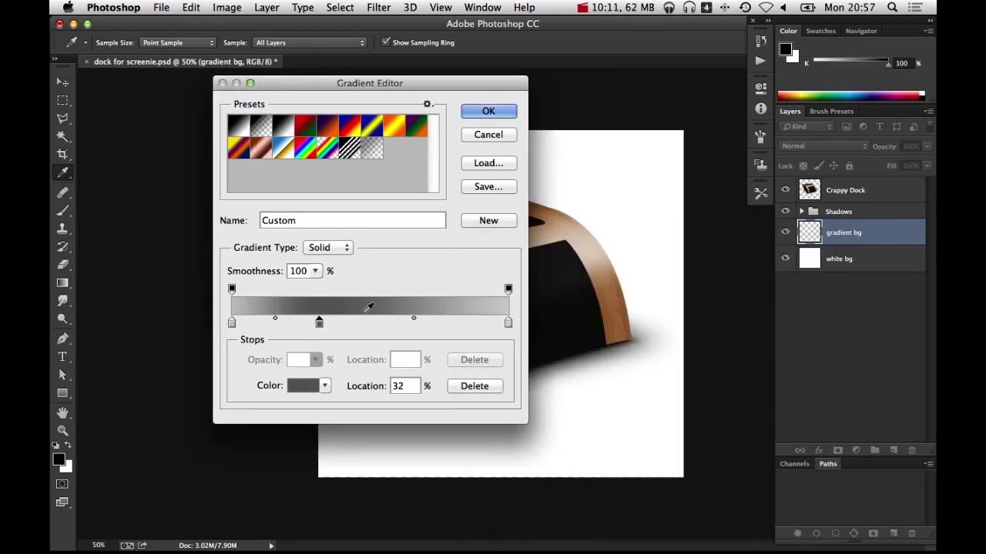
pyautogui.click(450, 325)
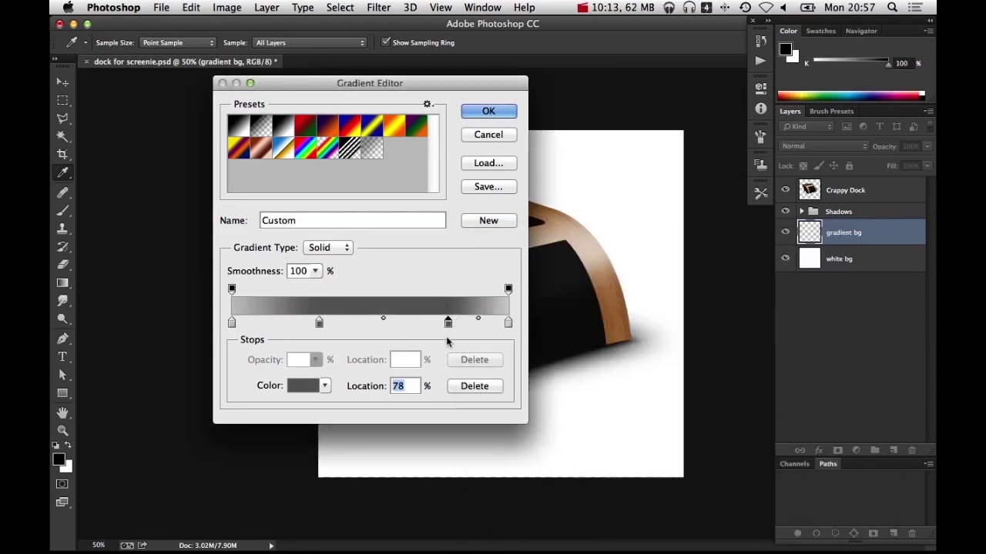
pyautogui.moveTo(449, 322); pyautogui.dragTo(451, 363)
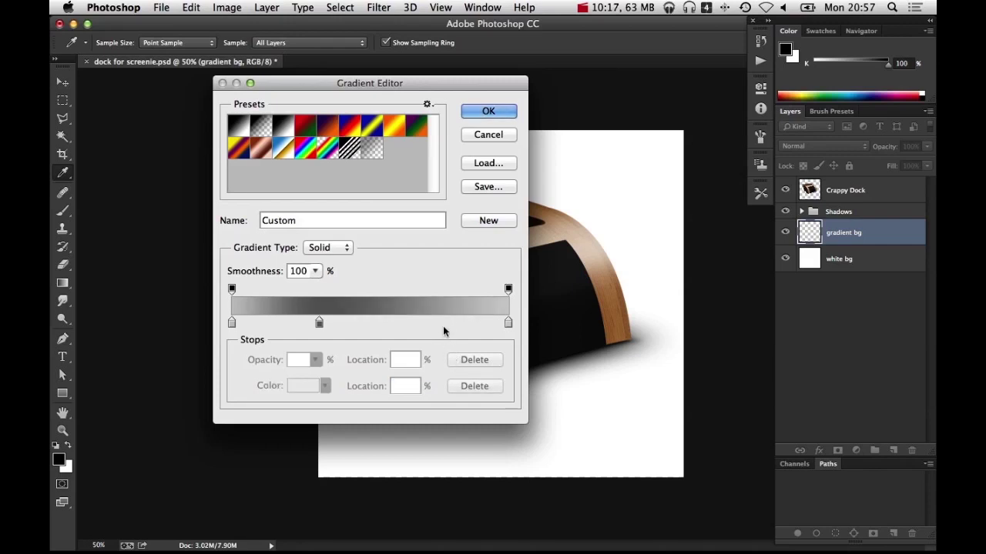
pyautogui.click(444, 323)
pyautogui.click(474, 388)
pyautogui.moveTo(319, 323); pyautogui.dragTo(332, 324)
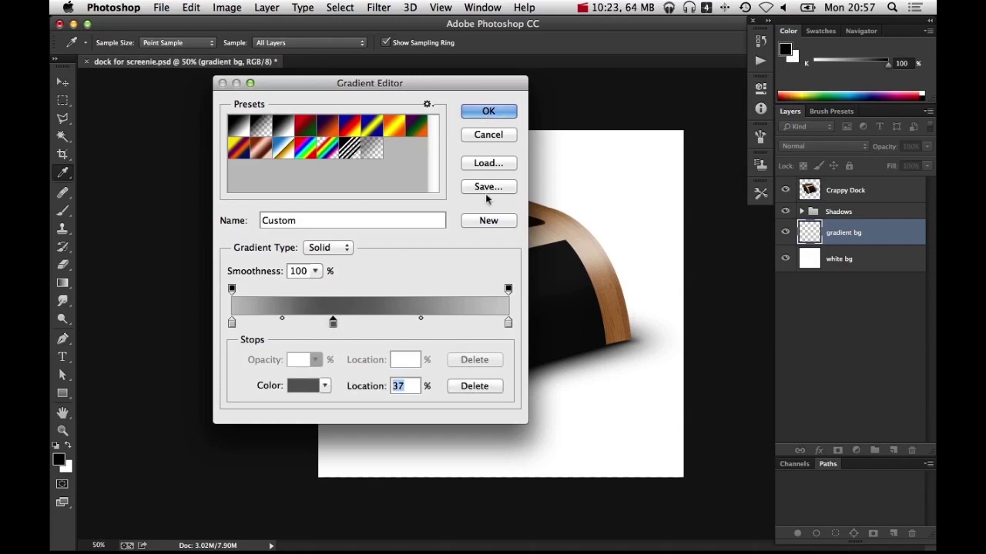
# Step: Name the gradient 'Actual grey', save it as a new preset, and accept it
pyautogui.doubleClick(375, 222)
pyautogui.write('Actua')
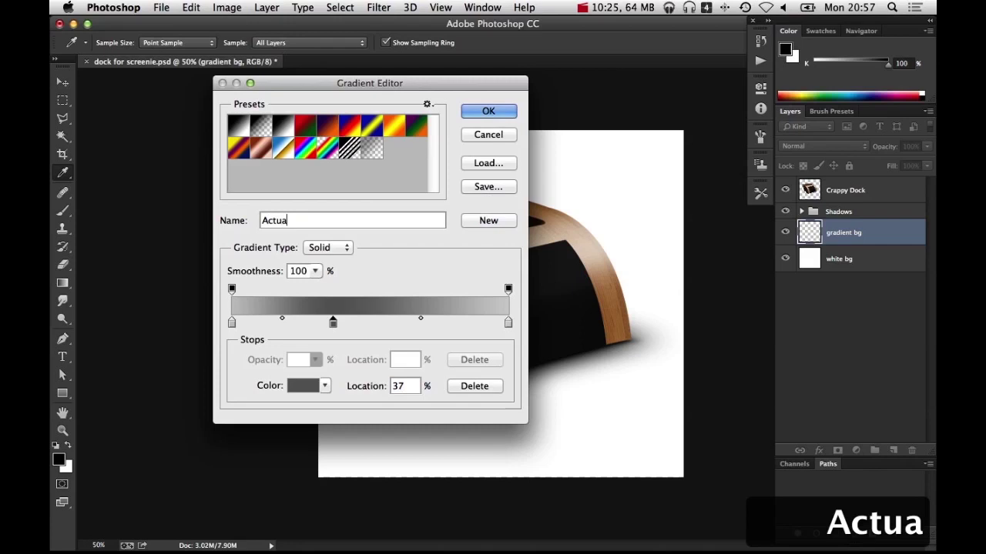
pyautogui.write('l grey')
pyautogui.click(505, 221)
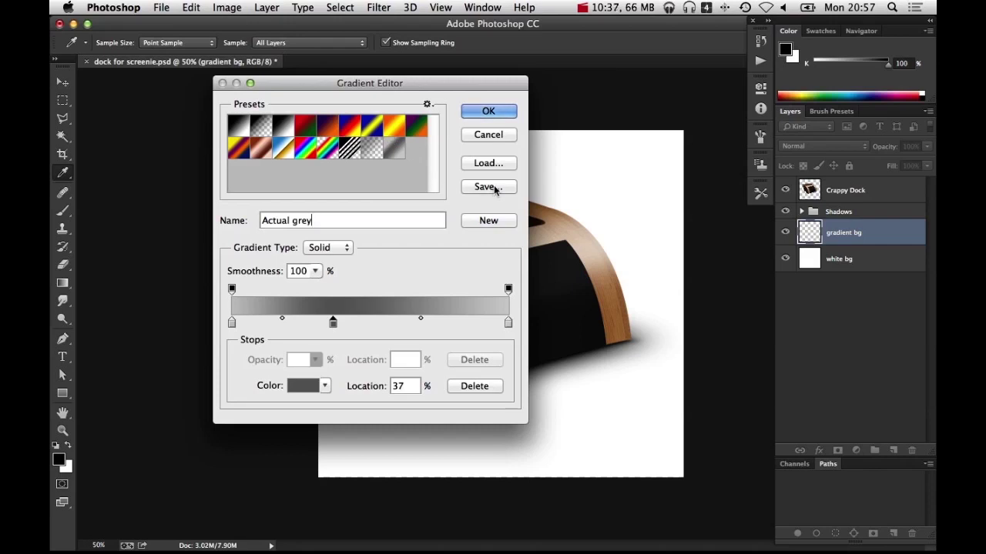
pyautogui.click(493, 112)
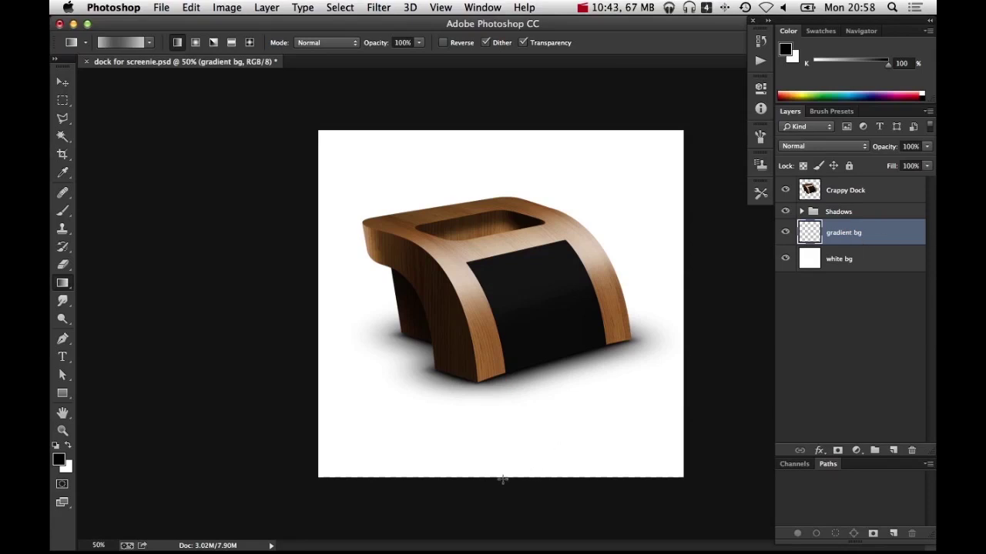
# Step: Fill gradient bg with the Actual grey gradient running from canvas bottom to top
pyautogui.moveTo(502, 479); pyautogui.dragTo(561, 121)
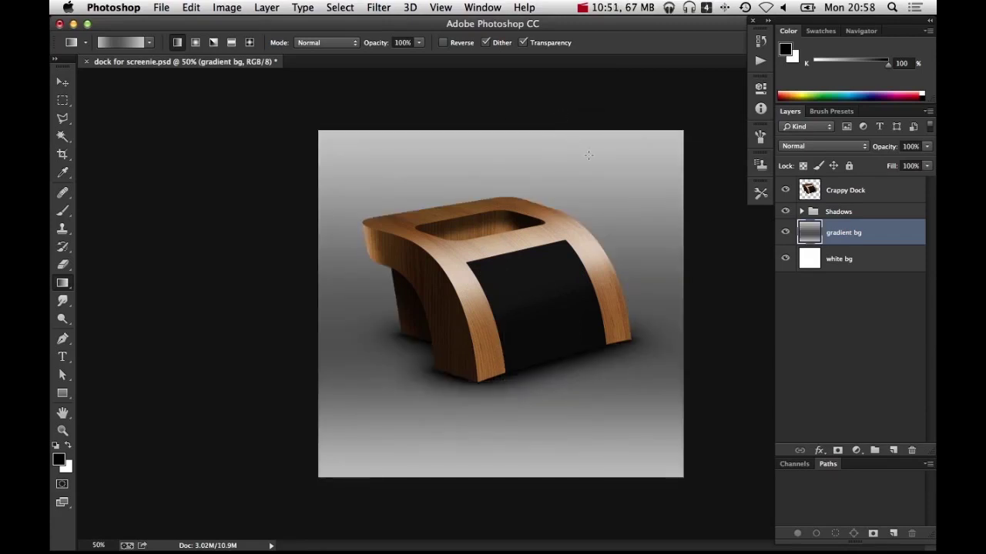
pyautogui.press('super+minus')
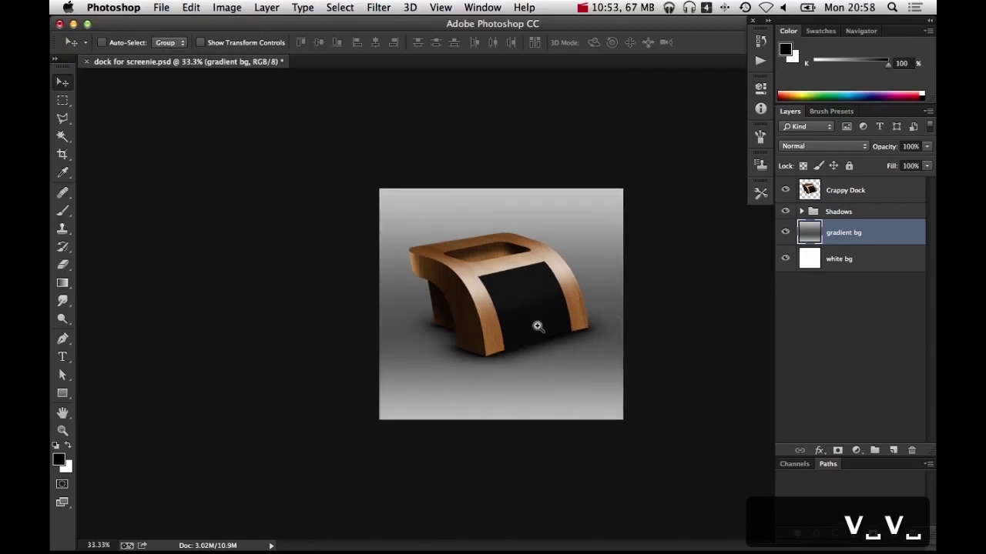
pyautogui.press('super+plus')
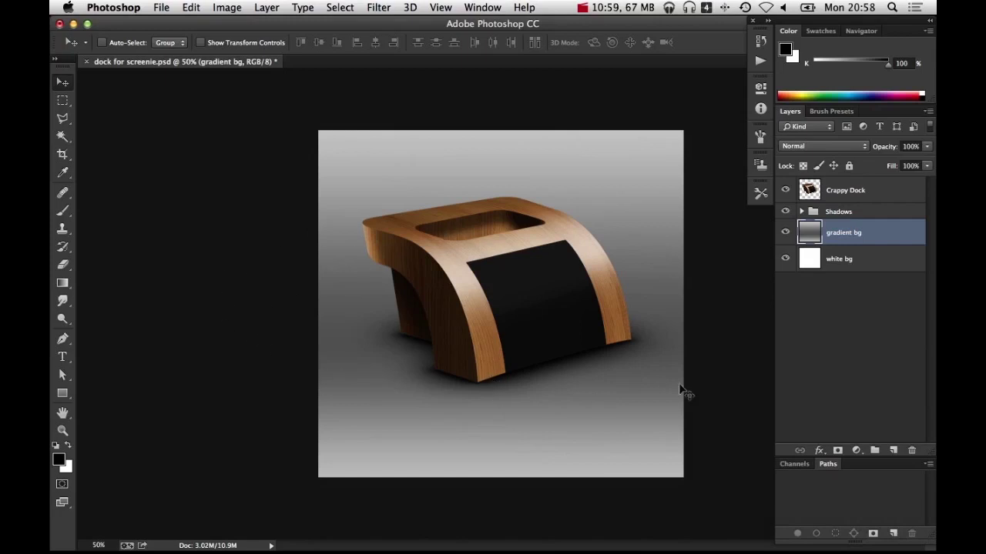
pyautogui.click(838, 190)
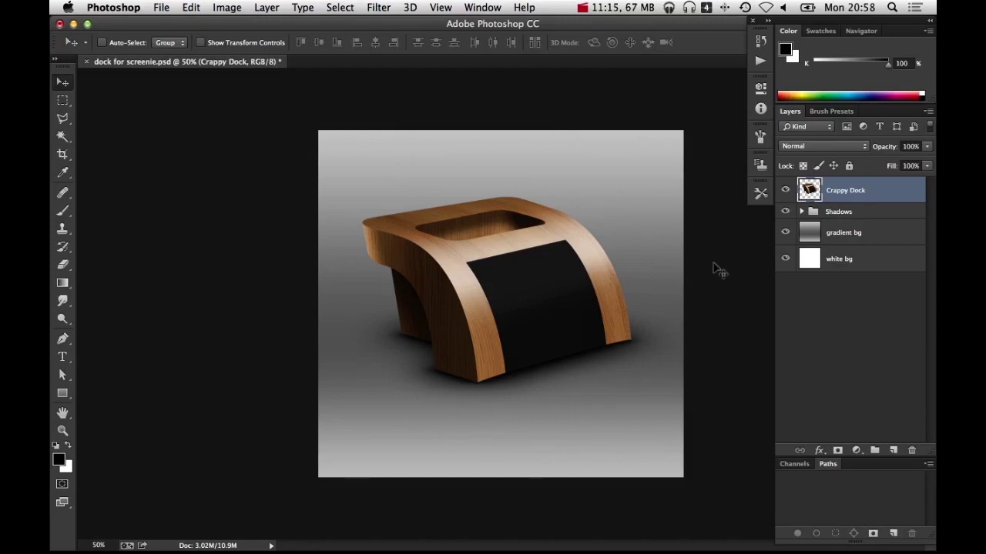
# Step: Duplicate Crappy Dock, delete a stray blank Layer 1, and place the copy beneath the dock
pyautogui.moveTo(814, 192); pyautogui.dragTo(894, 450)
pyautogui.click(893, 451)
pyautogui.moveTo(832, 188); pyautogui.dragTo(912, 450)
pyautogui.click(824, 218)
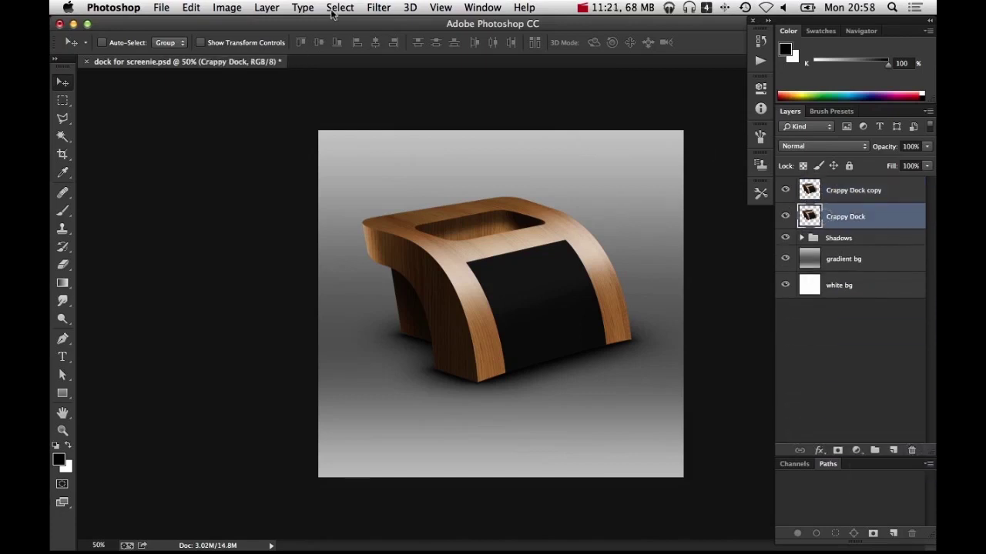
pyautogui.moveTo(875, 193); pyautogui.dragTo(873, 227)
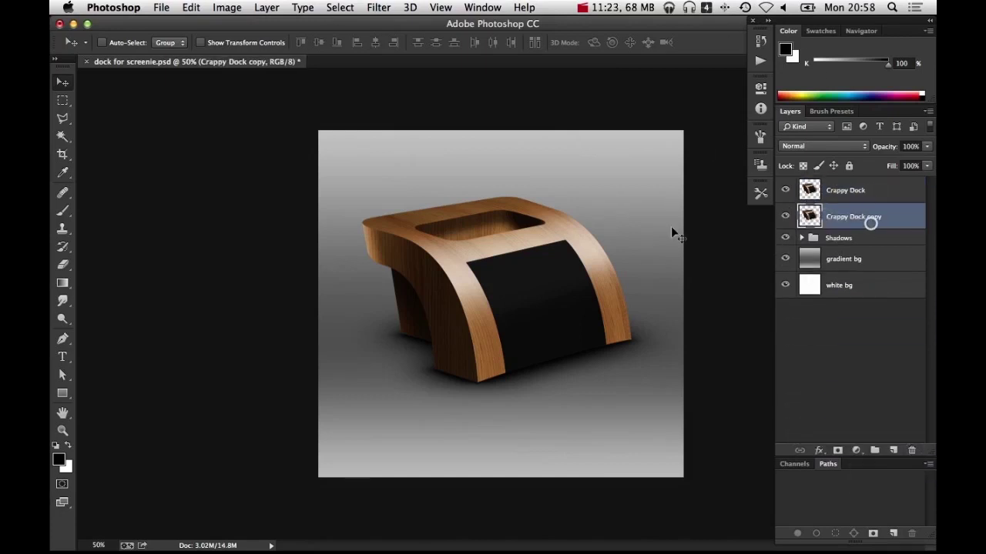
# Step: Flip the dock copy vertically below the dock, delete the old reflection, and duplicate Crappy Dock afresh
pyautogui.click(227, 7)
pyautogui.moveTo(191, 7)
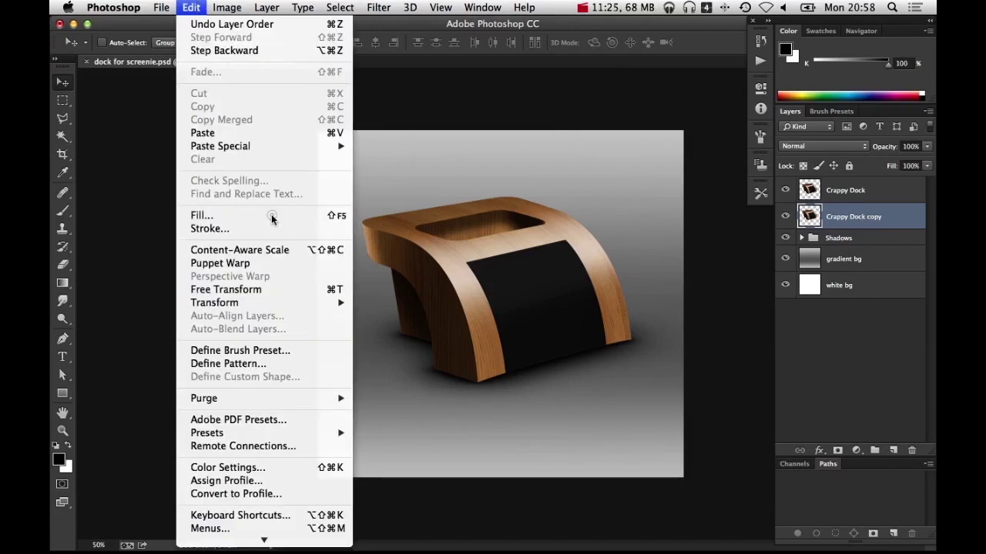
pyautogui.moveTo(277, 302)
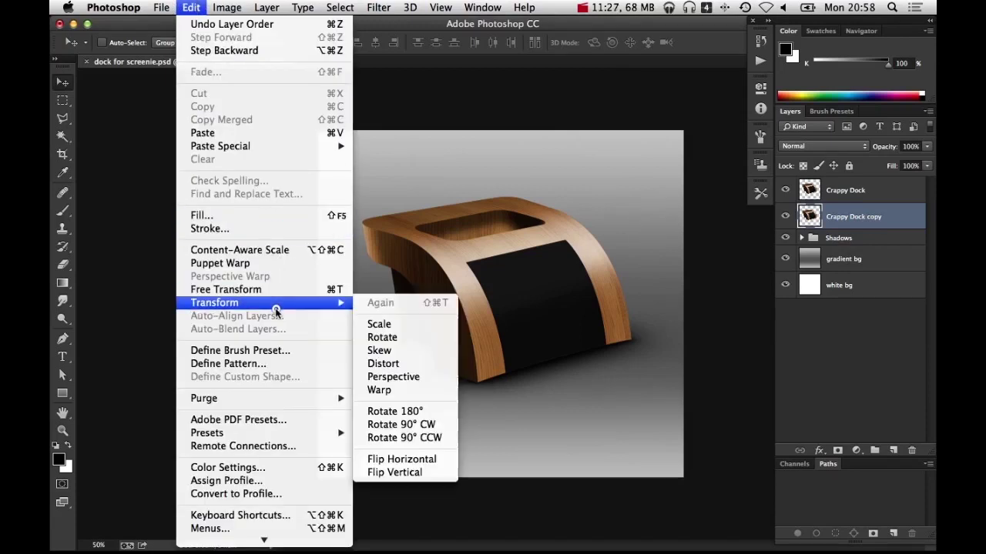
pyautogui.click(444, 472)
pyautogui.moveTo(561, 359); pyautogui.dragTo(576, 434)
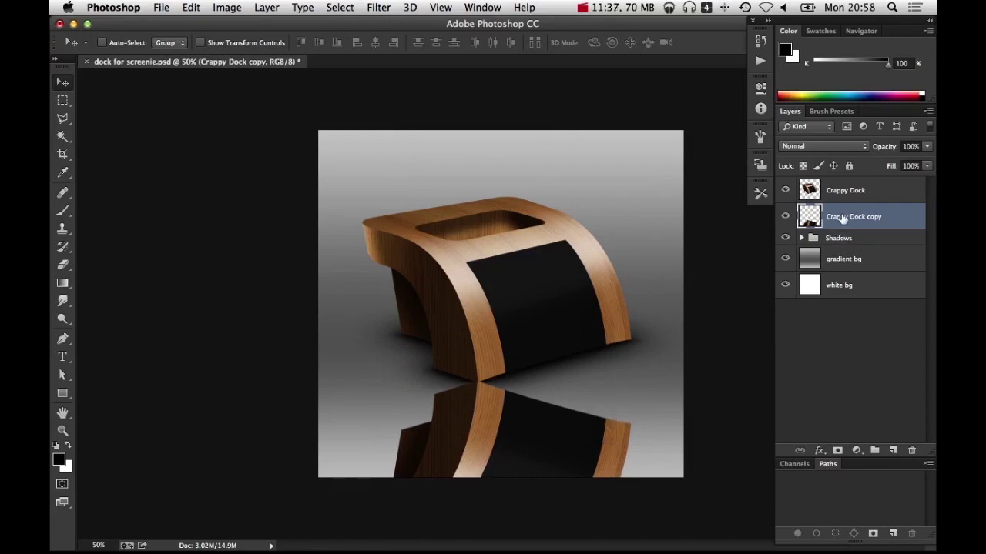
pyautogui.moveTo(842, 220); pyautogui.dragTo(912, 450)
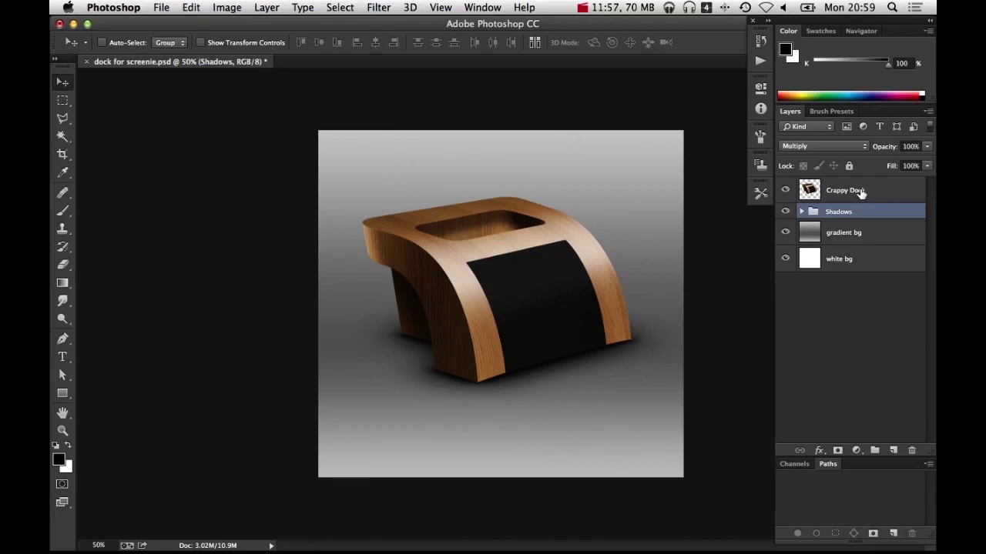
pyautogui.moveTo(861, 193); pyautogui.dragTo(873, 218)
# Step: Rename the duplicate 'Crappy Dock reflect' and set its blend mode to Multiply
pyautogui.doubleClick(872, 215)
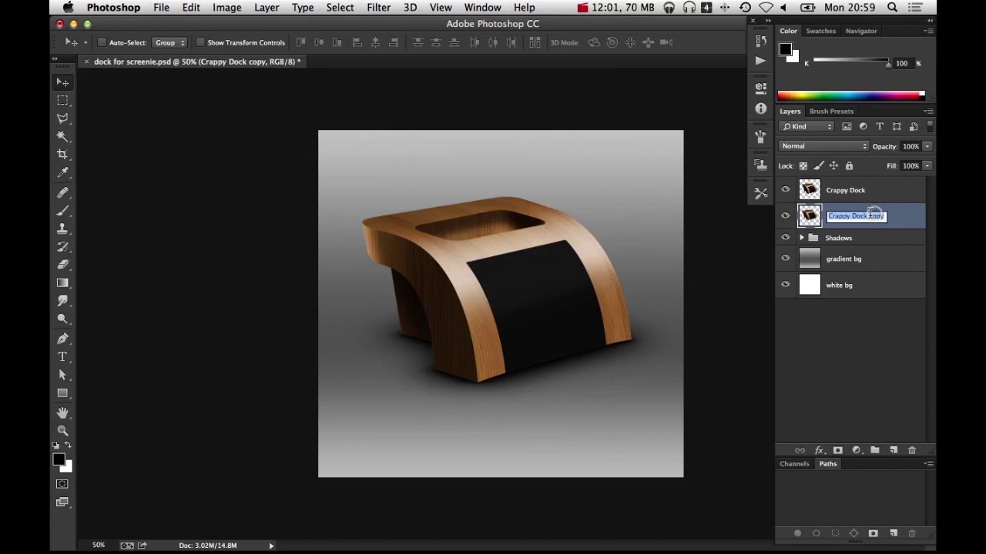
pyautogui.doubleClick(872, 215)
pyautogui.write('reflect')
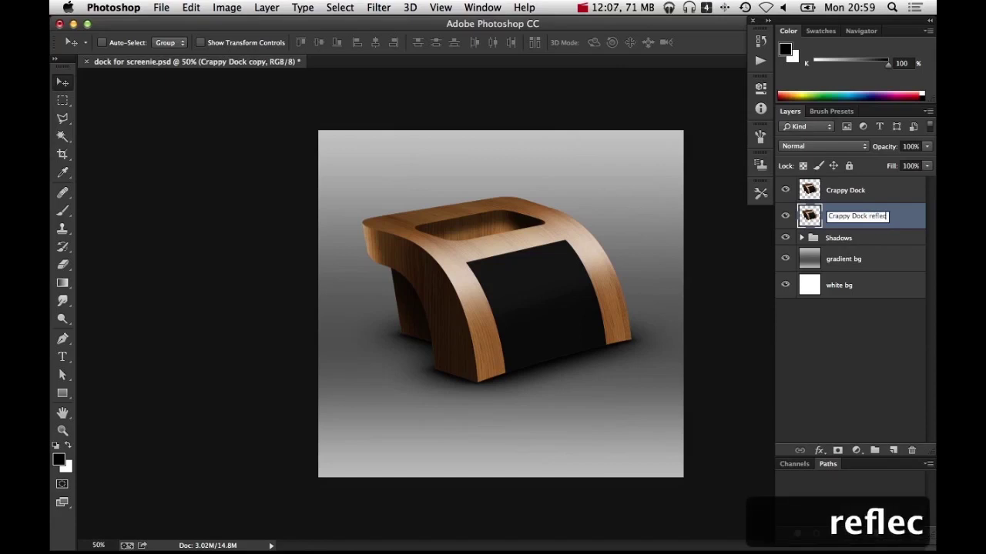
pyautogui.press('Return')
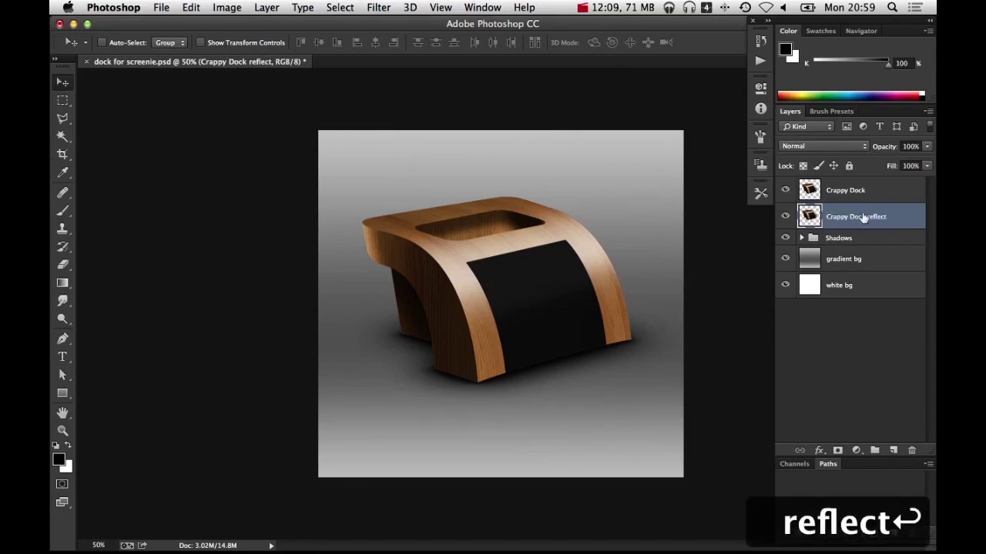
pyautogui.click(846, 147)
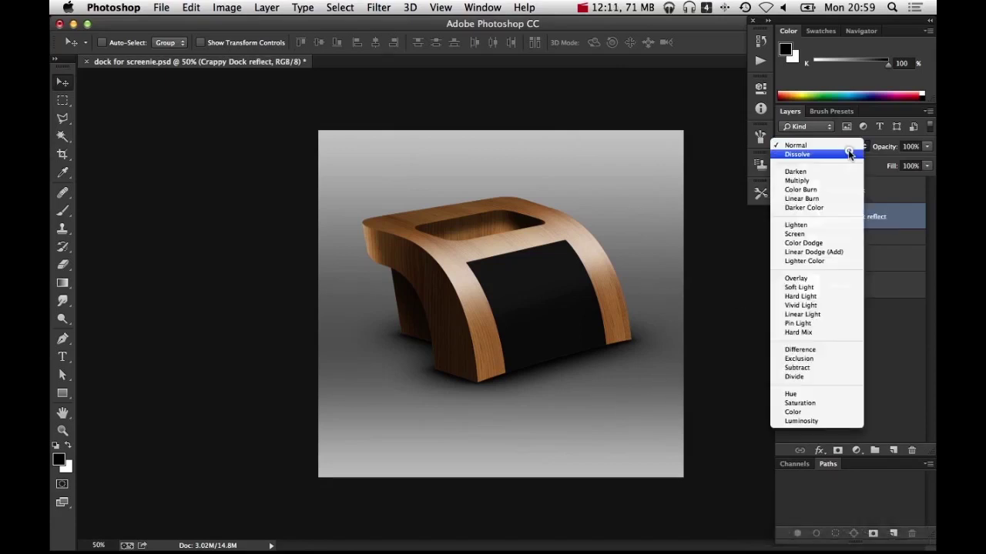
pyautogui.click(851, 180)
# Step: Apply a vertical 90° Motion Blur of 251 pixels to Crappy Dock reflect
pyautogui.click(378, 7)
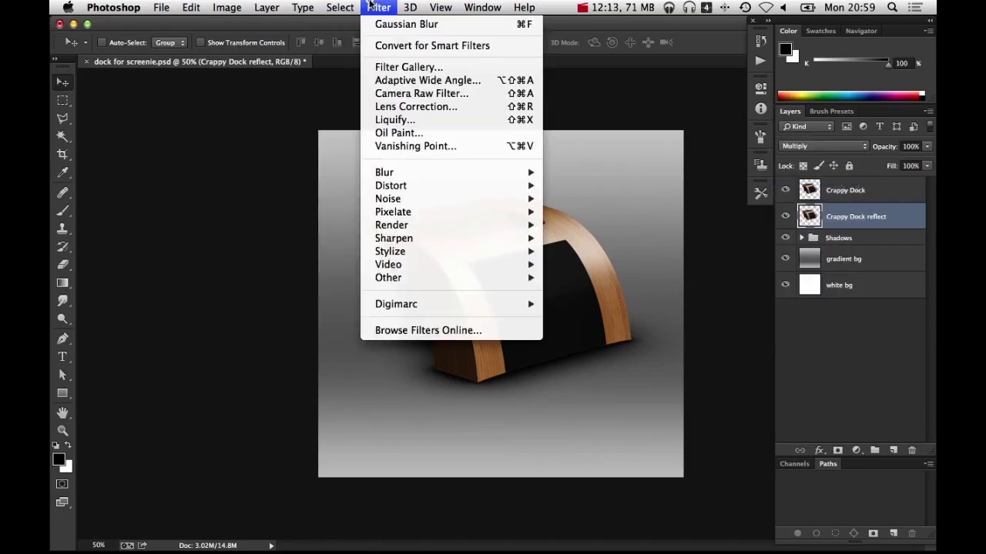
pyautogui.moveTo(453, 169)
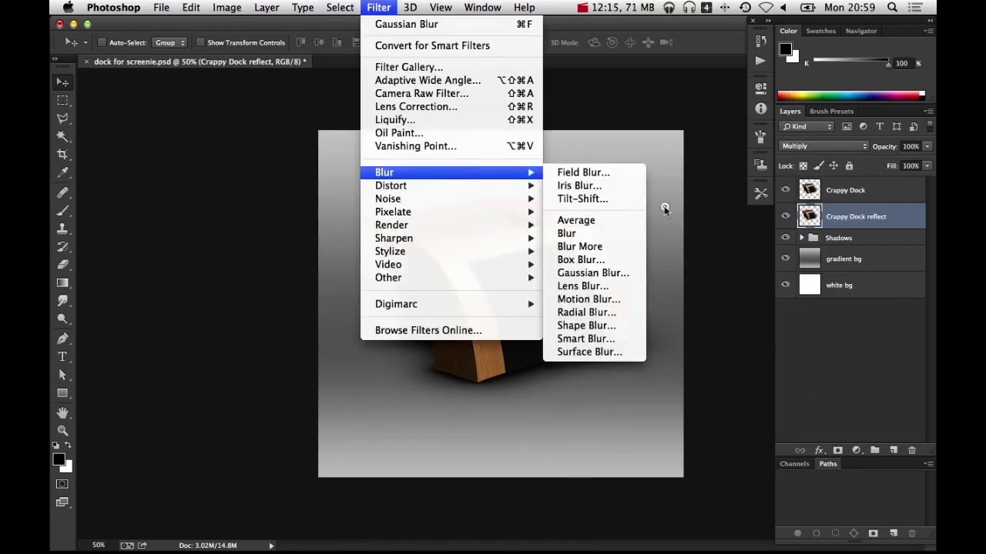
pyautogui.click(625, 299)
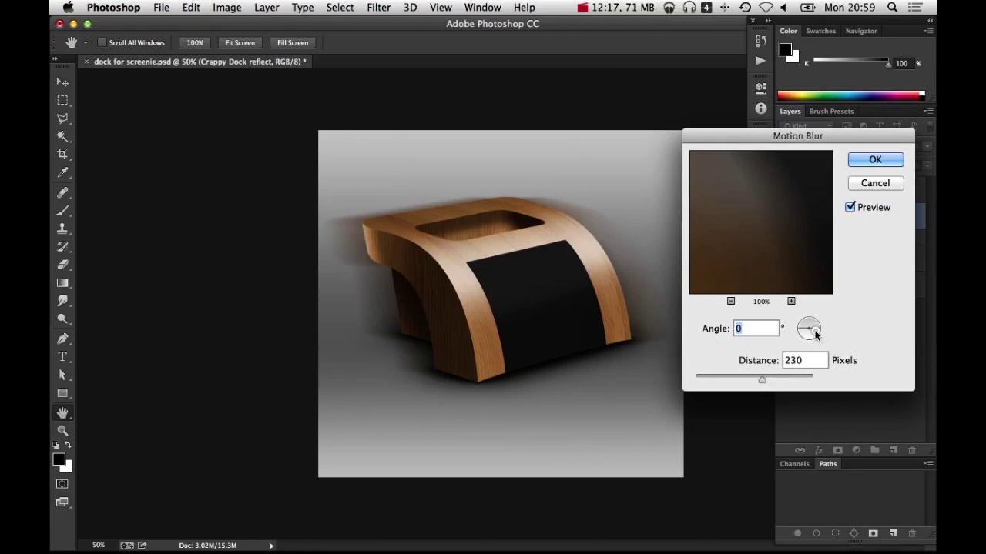
pyautogui.moveTo(817, 335); pyautogui.dragTo(810, 298)
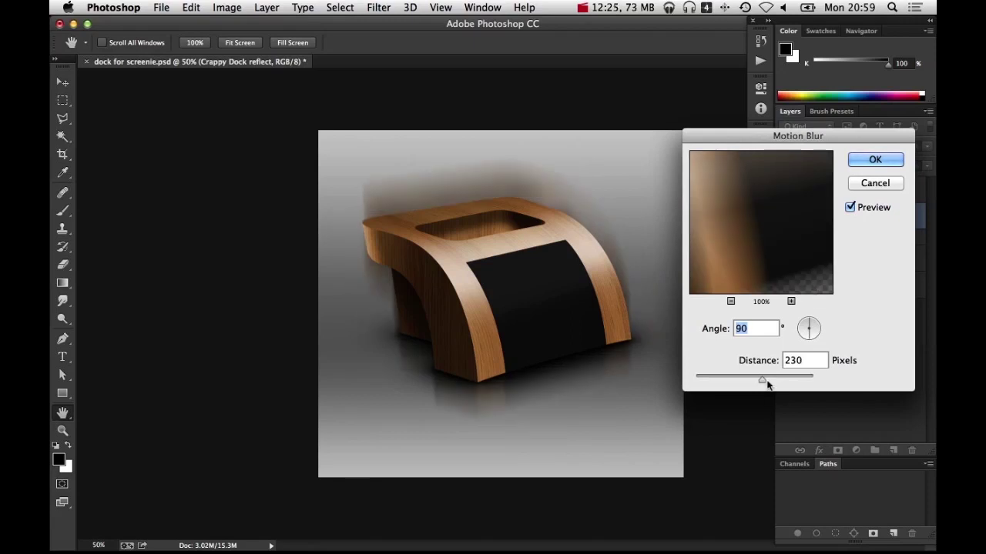
pyautogui.moveTo(763, 379); pyautogui.dragTo(766, 375)
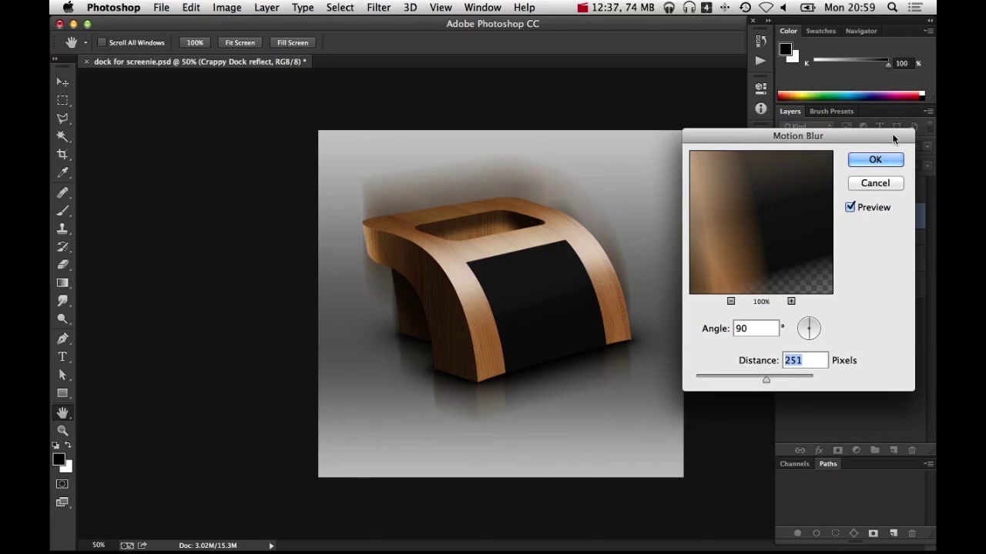
pyautogui.click(875, 160)
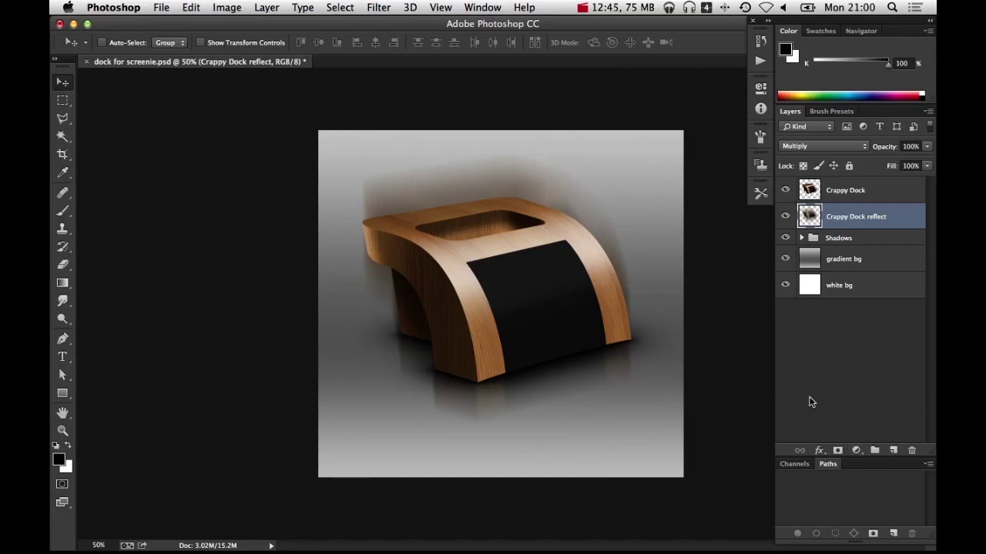
# Step: Add a layer mask to Crappy Dock reflect and brush black on it to hide the haze beside the dock
pyautogui.click(838, 451)
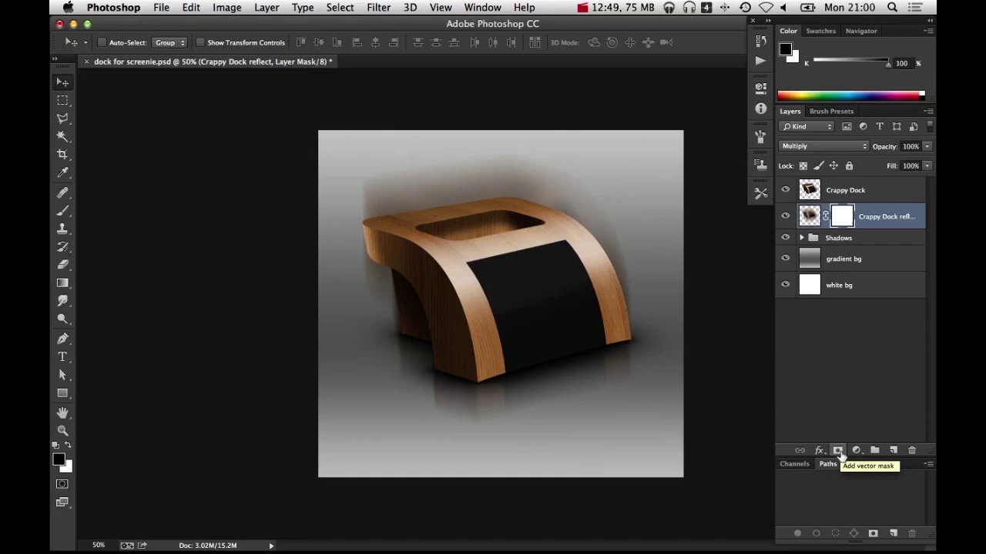
pyautogui.press('b')
pyautogui.moveTo(484, 265); pyautogui.dragTo(479, 273)
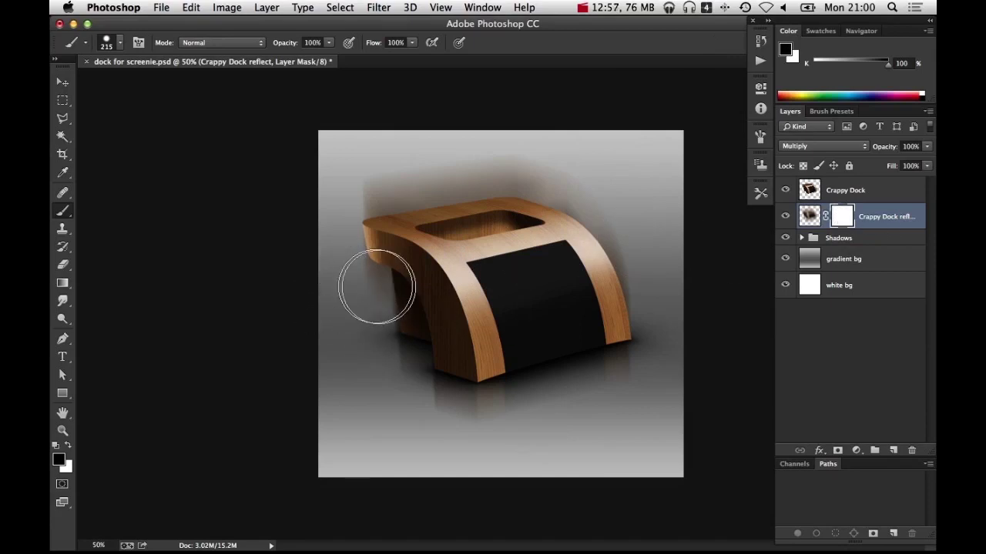
pyautogui.moveTo(376, 286)
pyautogui.mouseDown()
pyautogui.moveTo(361, 184)
pyautogui.moveTo(552, 172)
pyautogui.moveTo(564, 177)
pyautogui.moveTo(415, 189)
pyautogui.moveTo(633, 207)
pyautogui.moveTo(619, 237)
pyautogui.moveTo(639, 295)
pyautogui.mouseUp()
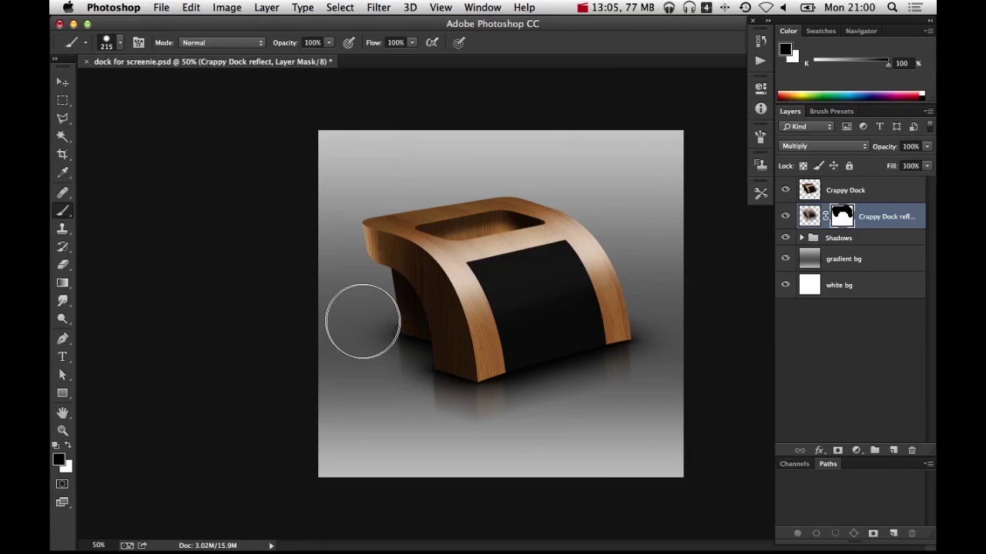
pyautogui.moveTo(363, 321); pyautogui.dragTo(363, 326)
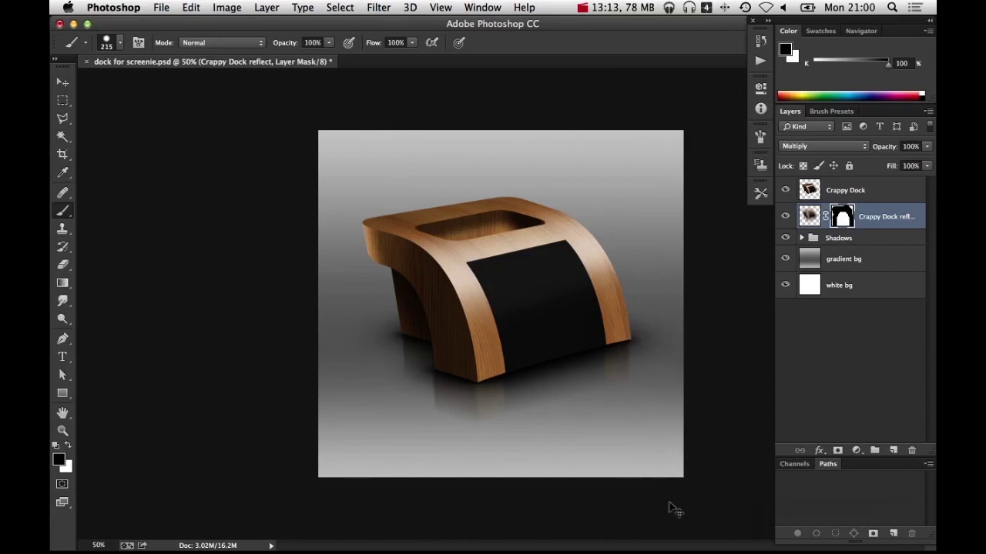
pyautogui.press('super+z')
pyautogui.press('super+alt+z')
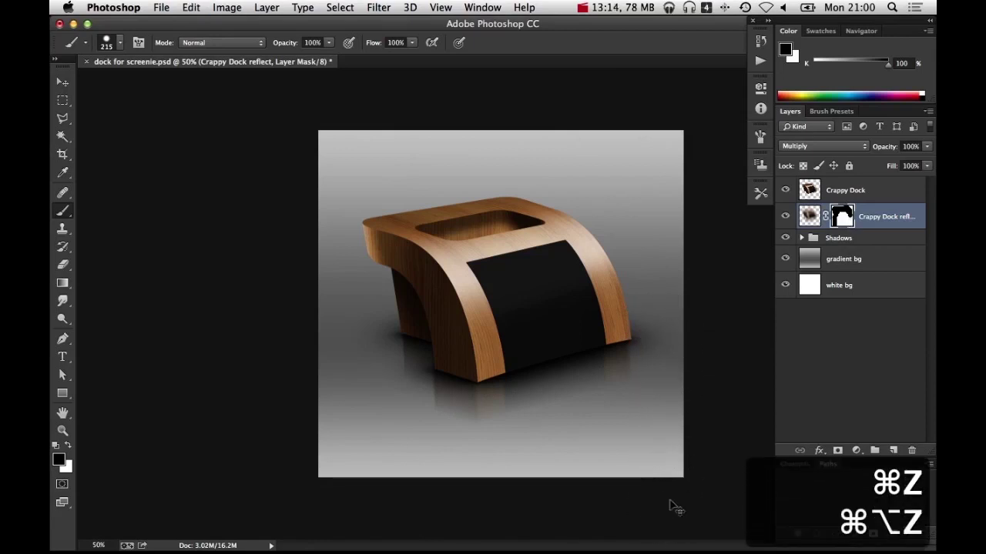
pyautogui.press('super+shift+z')
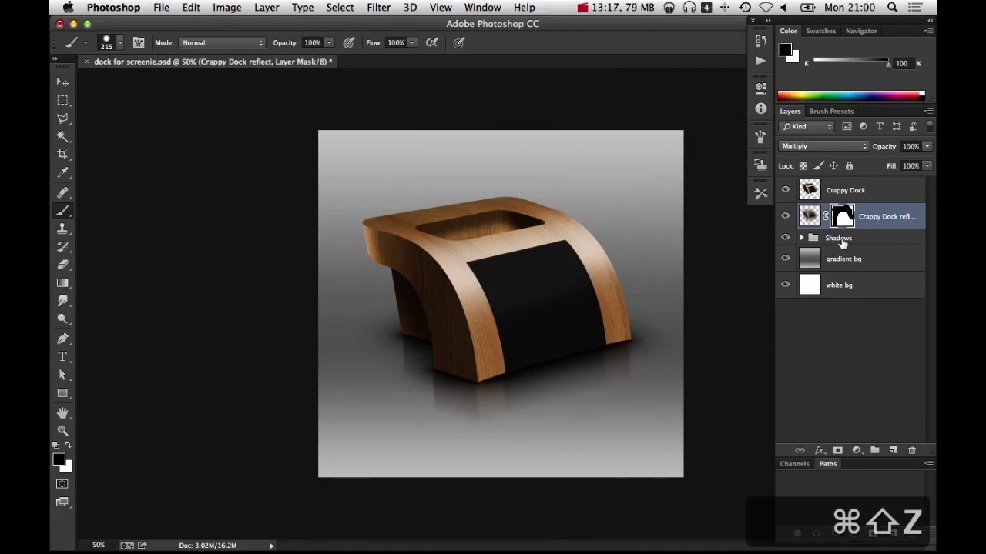
# Step: Fade the reflection layer to about 58% opacity
pyautogui.click(808, 216)
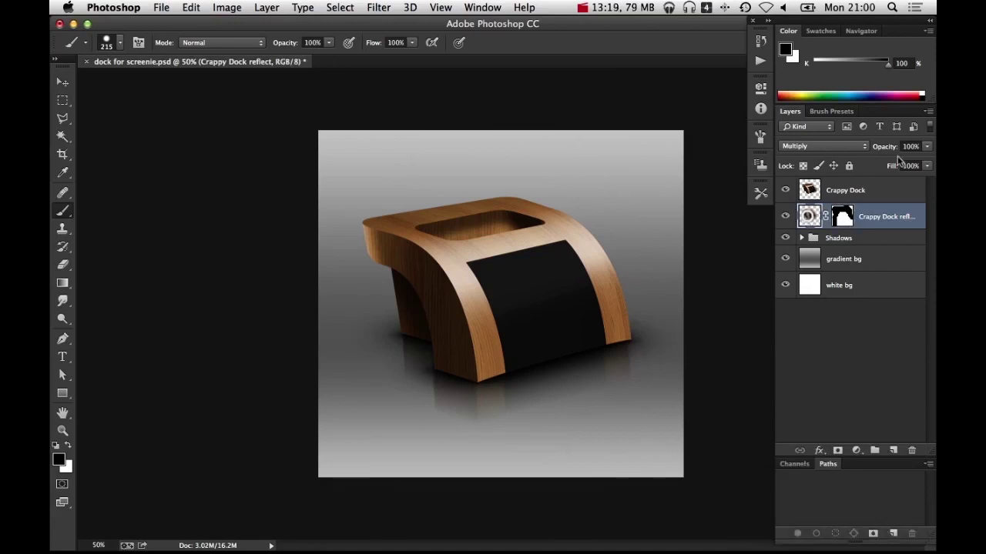
pyautogui.click(927, 147)
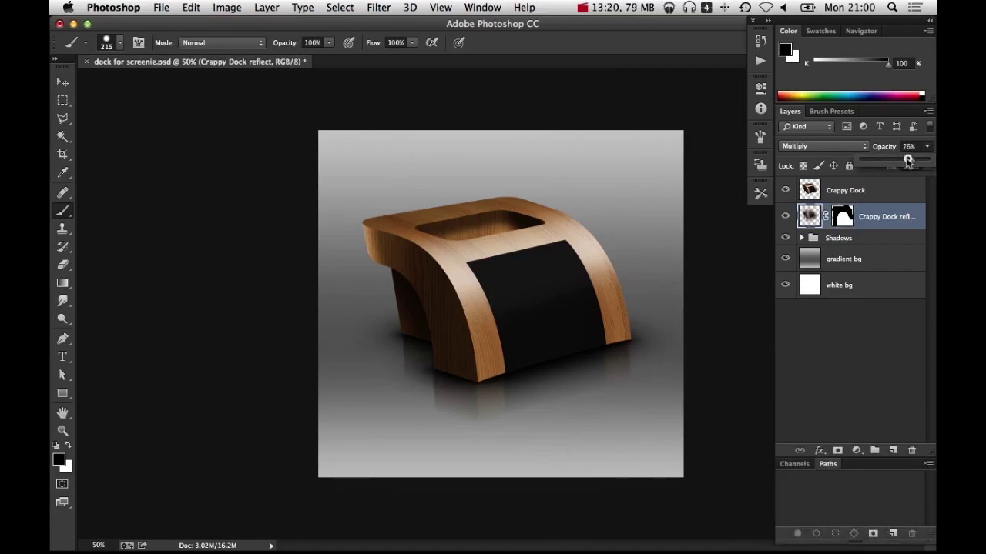
pyautogui.moveTo(906, 161); pyautogui.dragTo(903, 163)
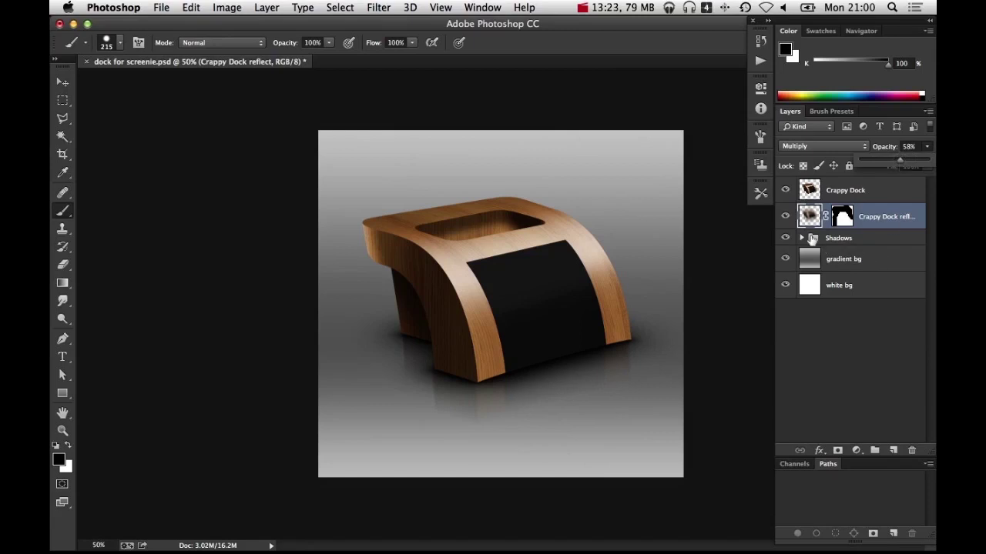
# Step: Lower the Shadows group to 79% opacity, then hide and reshow the reflection, shadows and gradient to compare
pyautogui.click(839, 238)
pyautogui.click(927, 146)
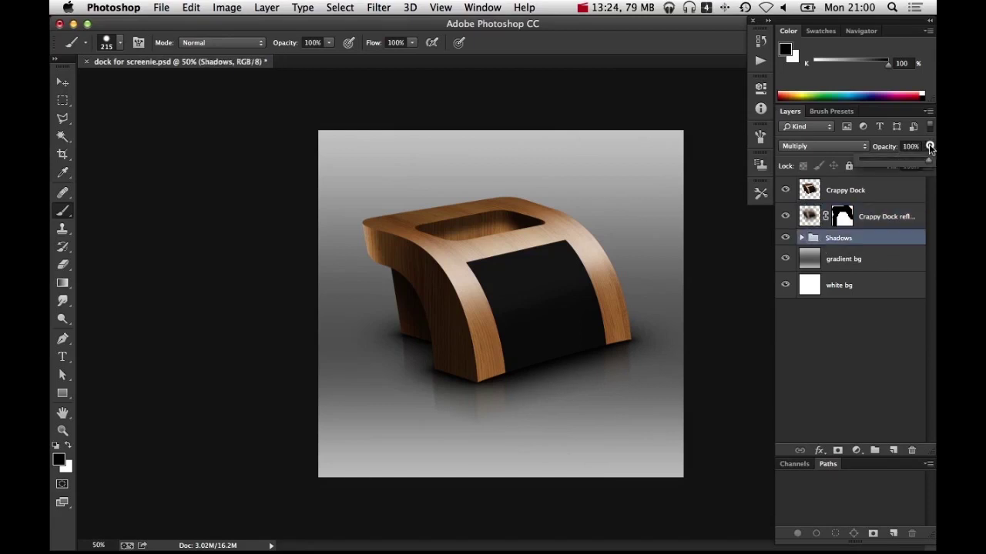
pyautogui.moveTo(924, 160); pyautogui.dragTo(915, 161)
pyautogui.moveTo(915, 162); pyautogui.dragTo(913, 159)
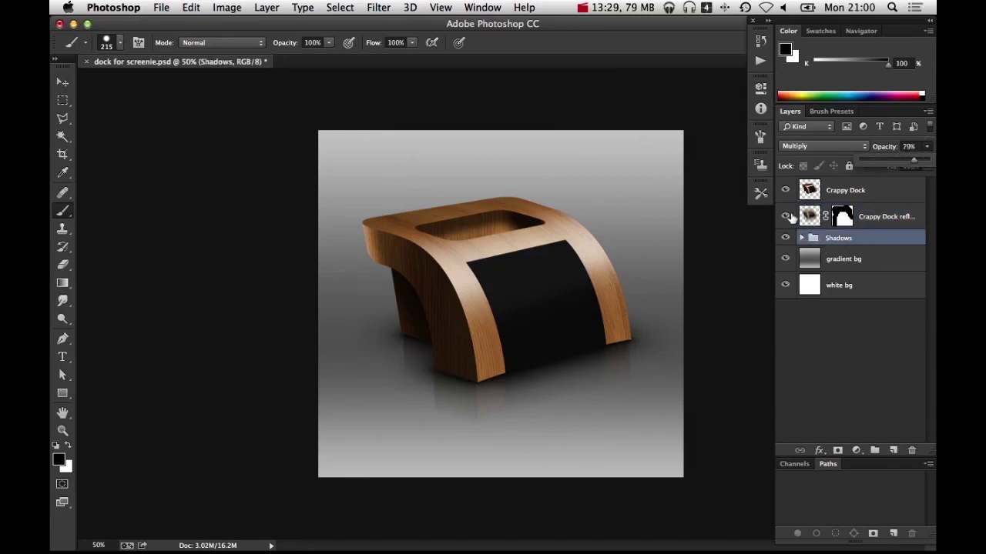
pyautogui.moveTo(786, 218); pyautogui.dragTo(789, 259)
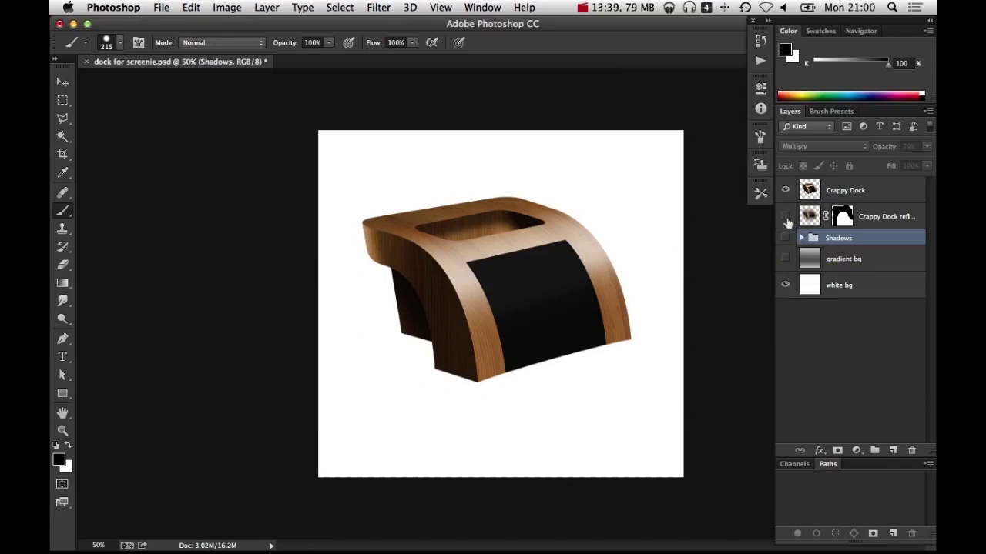
pyautogui.moveTo(785, 217); pyautogui.dragTo(785, 275)
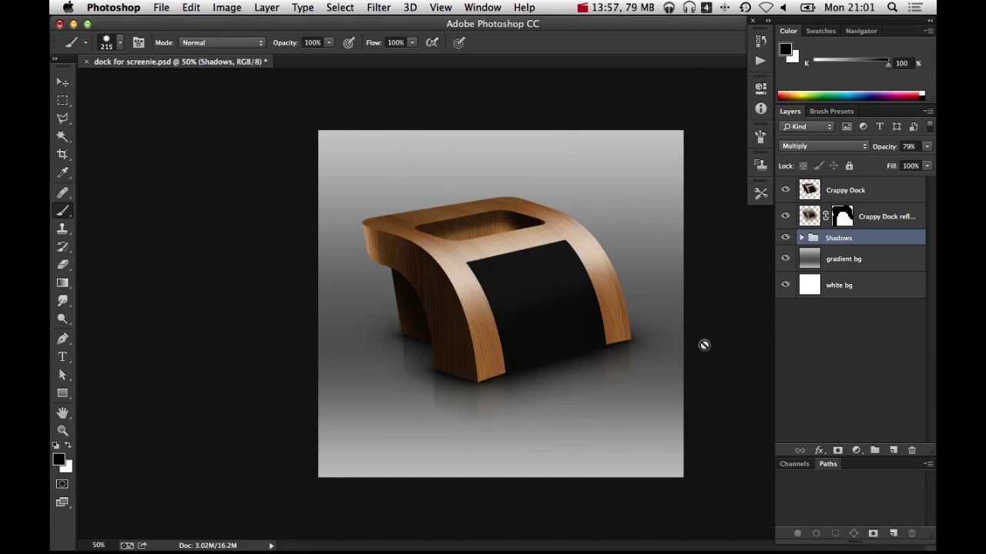
pyautogui.click(62, 82)
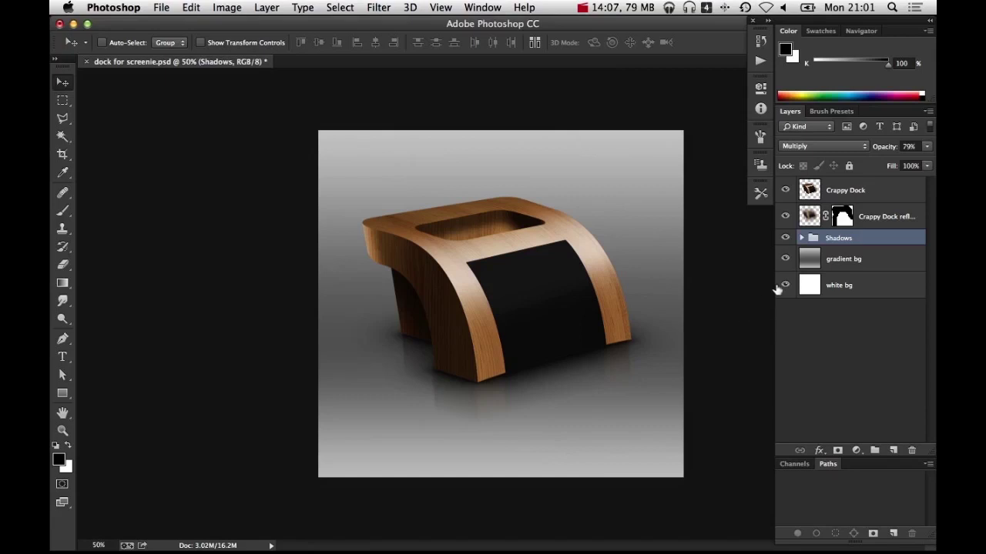
pyautogui.click(785, 216)
pyautogui.click(786, 259)
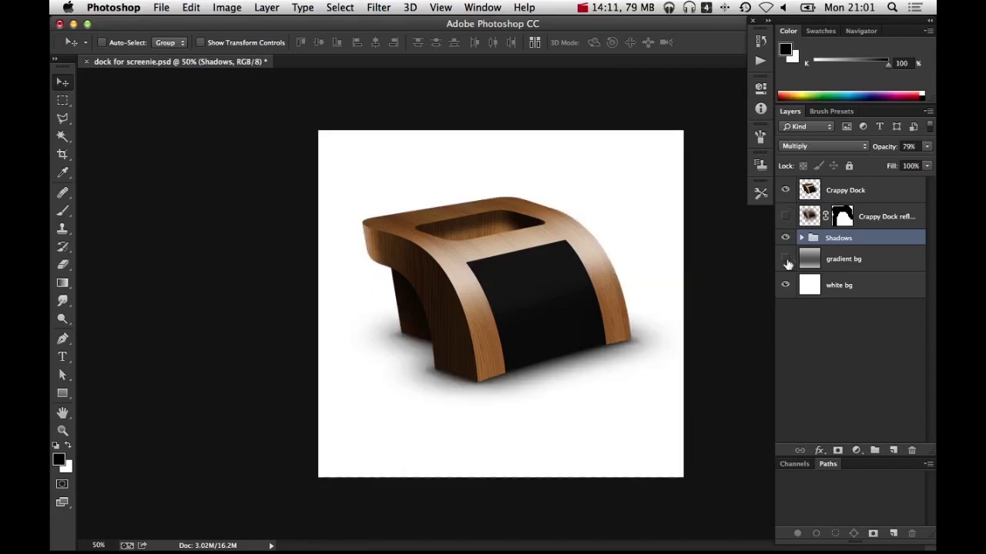
pyautogui.click(786, 260)
pyautogui.click(786, 217)
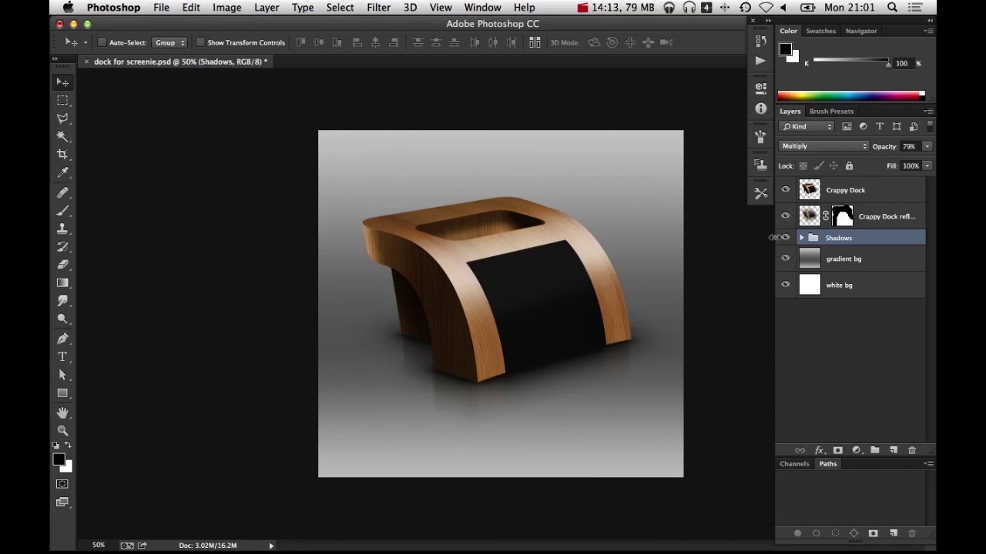